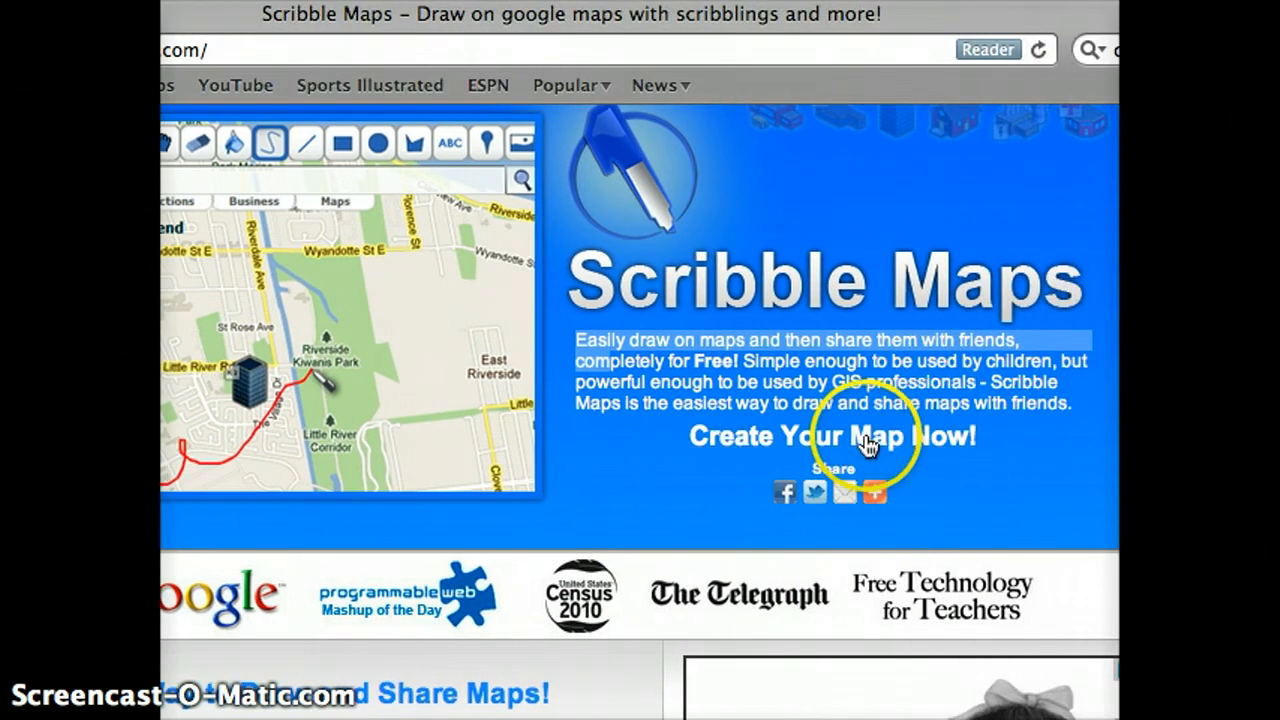
Start creating a new map and dismiss the welcome window to show the United States.
left_click(865, 447)
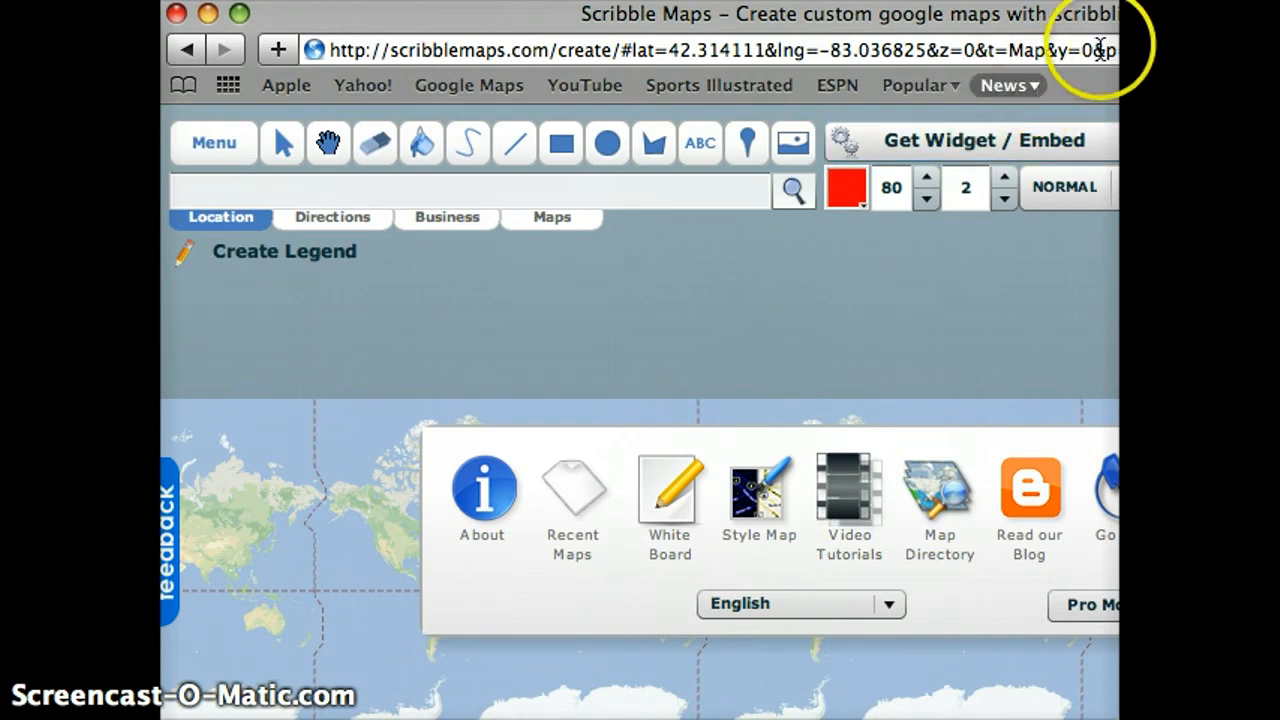
left_click_drag(1177, 18, 1020, 20)
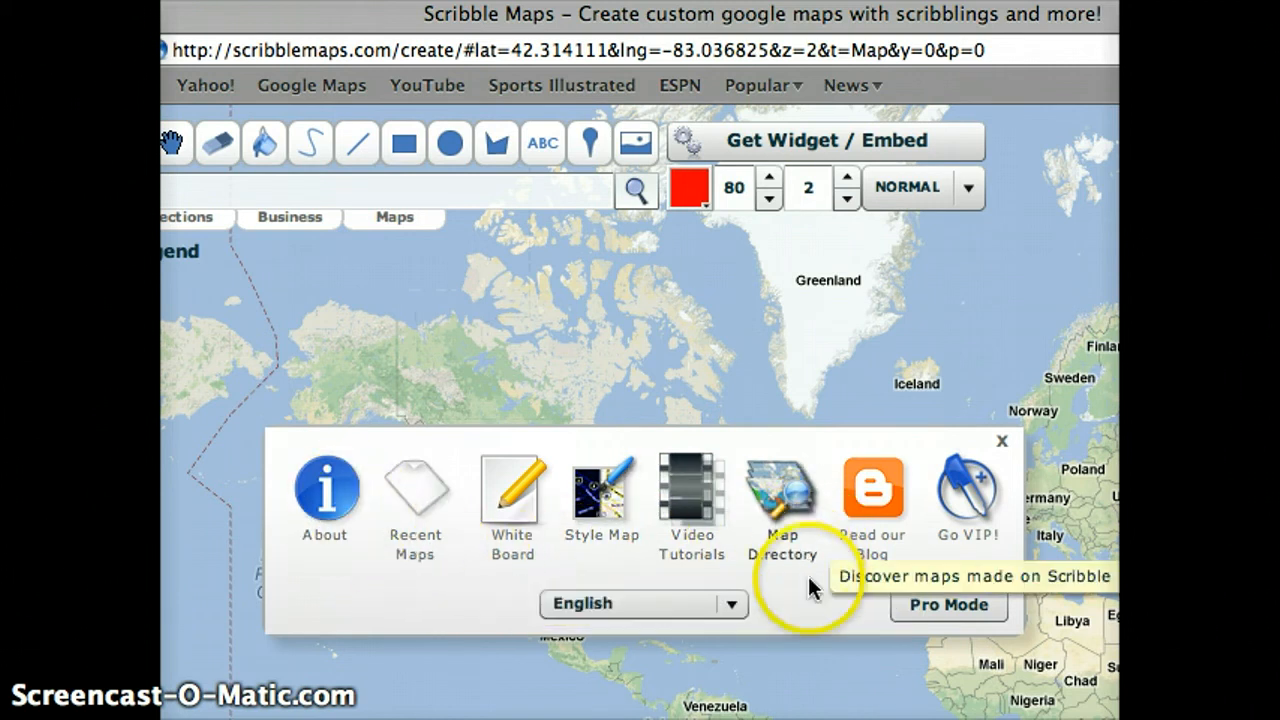
left_click(997, 444)
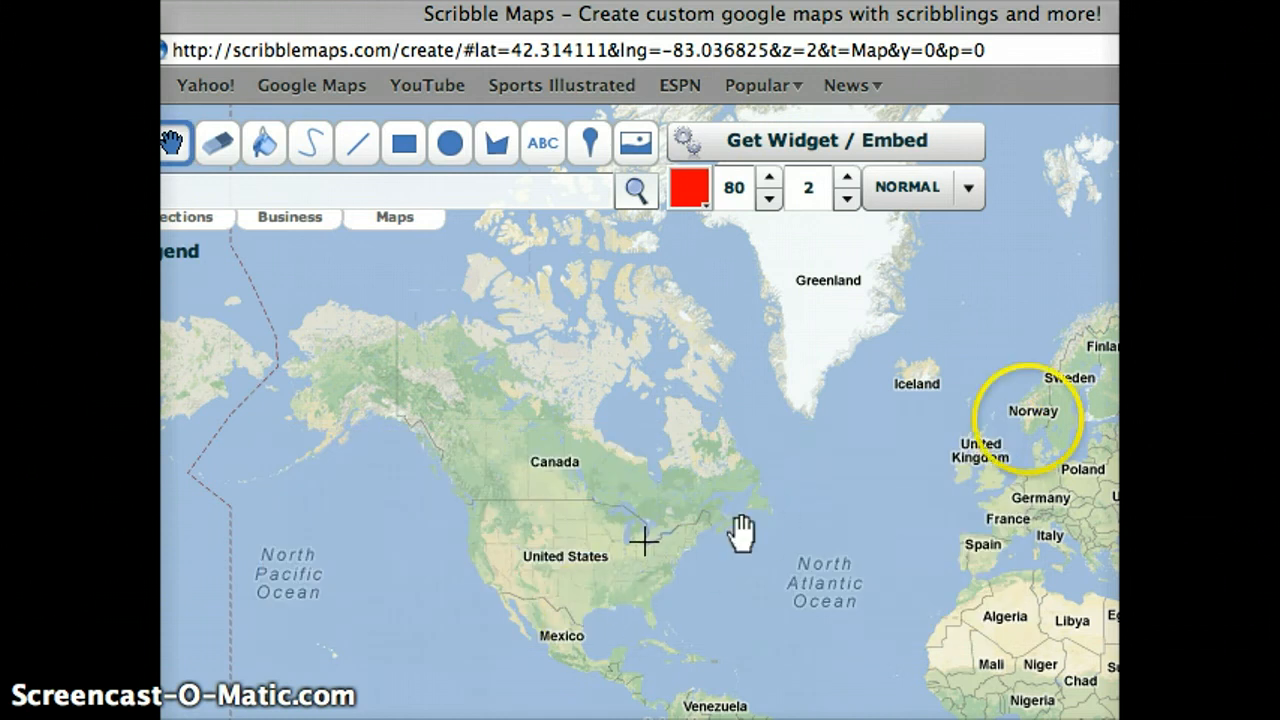
scroll(643, 541, "up", 2)
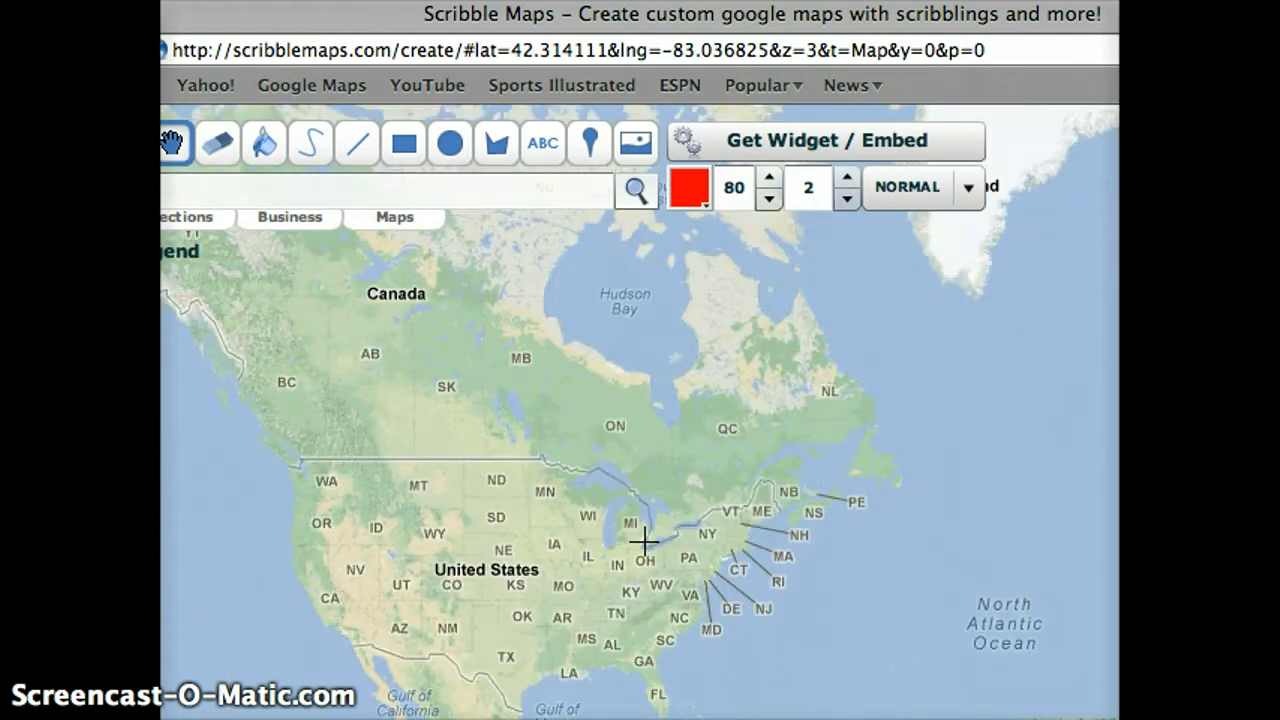
left_click_drag(606, 434, 646, 374)
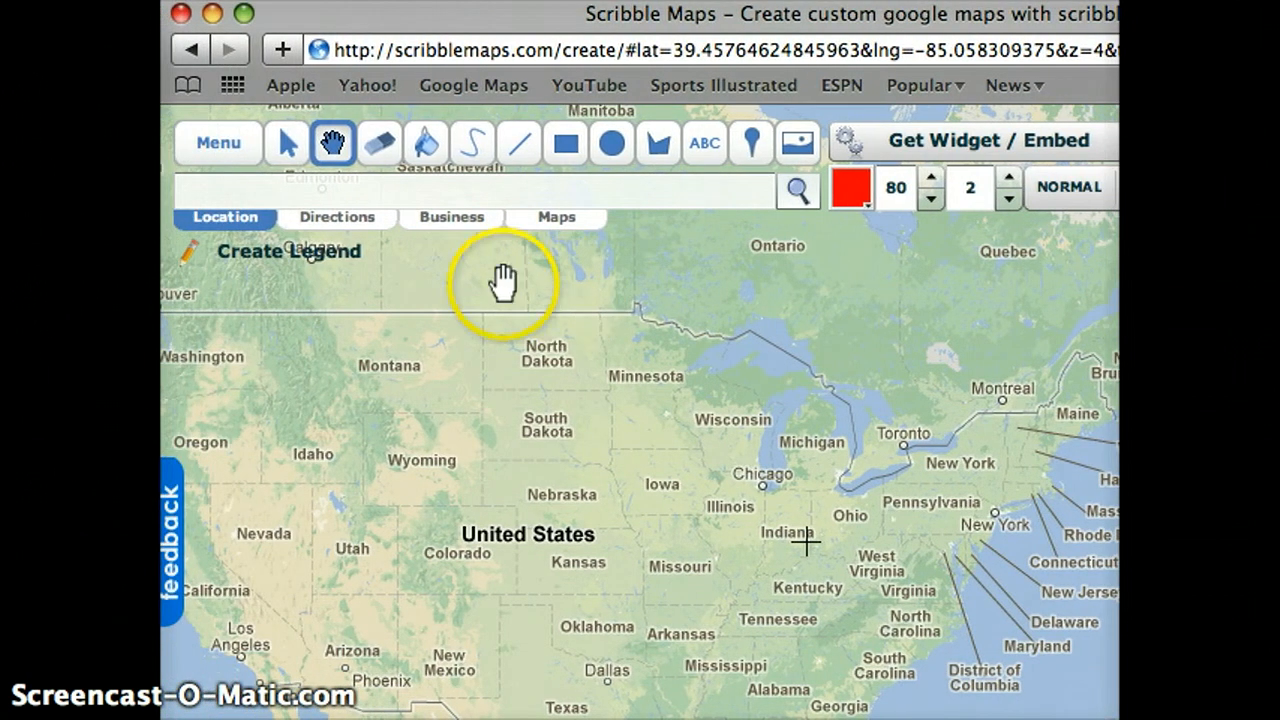
Look over the map's saving, importing, printing, sharing and export options.
left_click(216, 144)
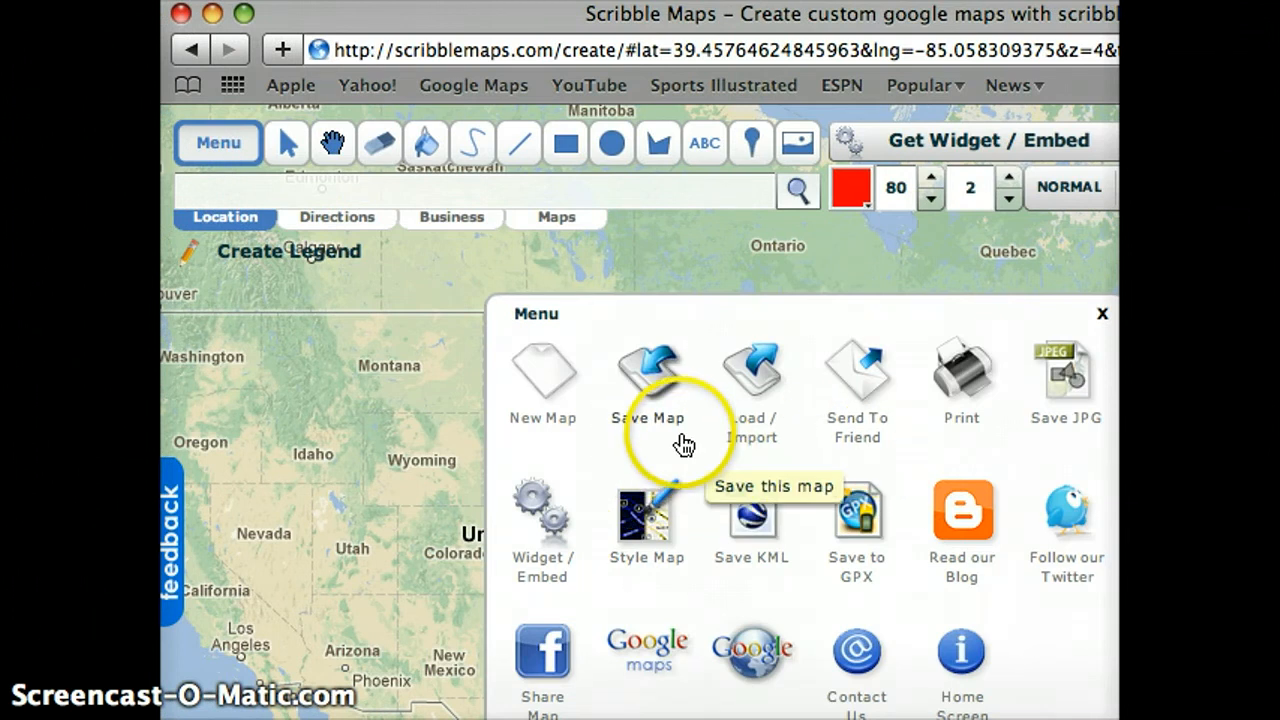
left_click(1108, 313)
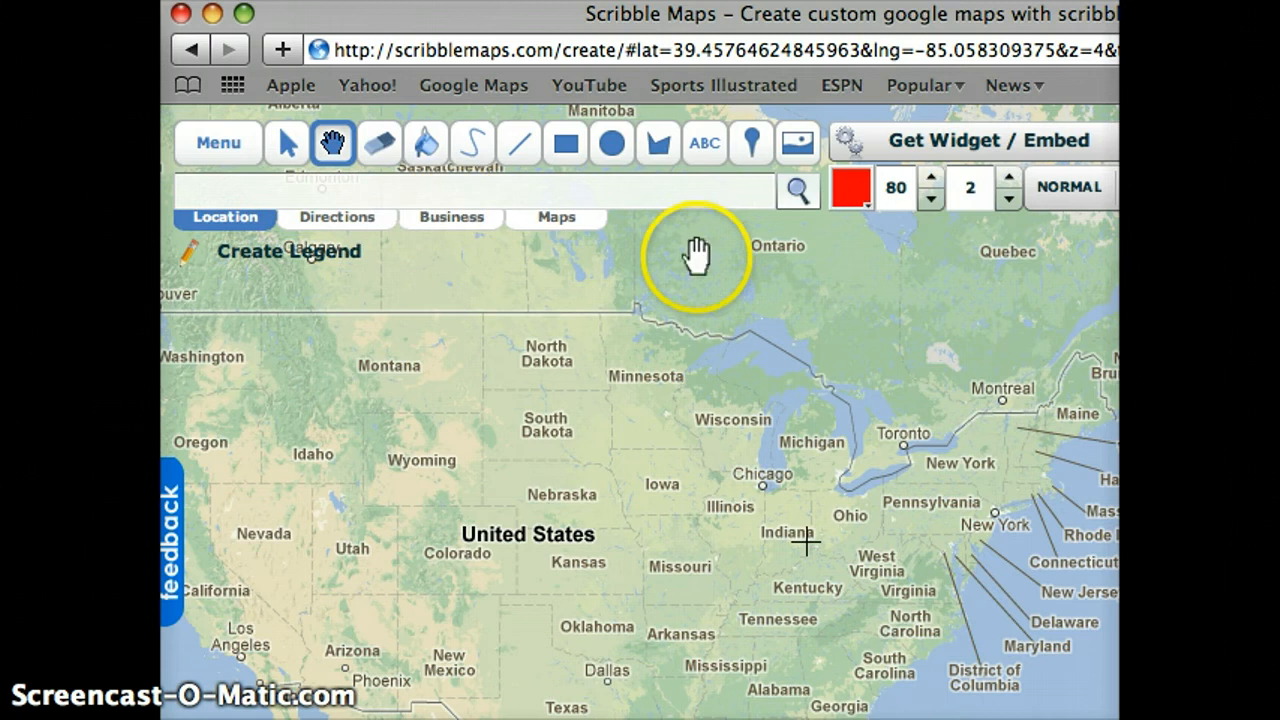
Bring northern New Jersey and the New York City area into view on the map at zoom level 9.
left_click_drag(1270, 18, 967, 20)
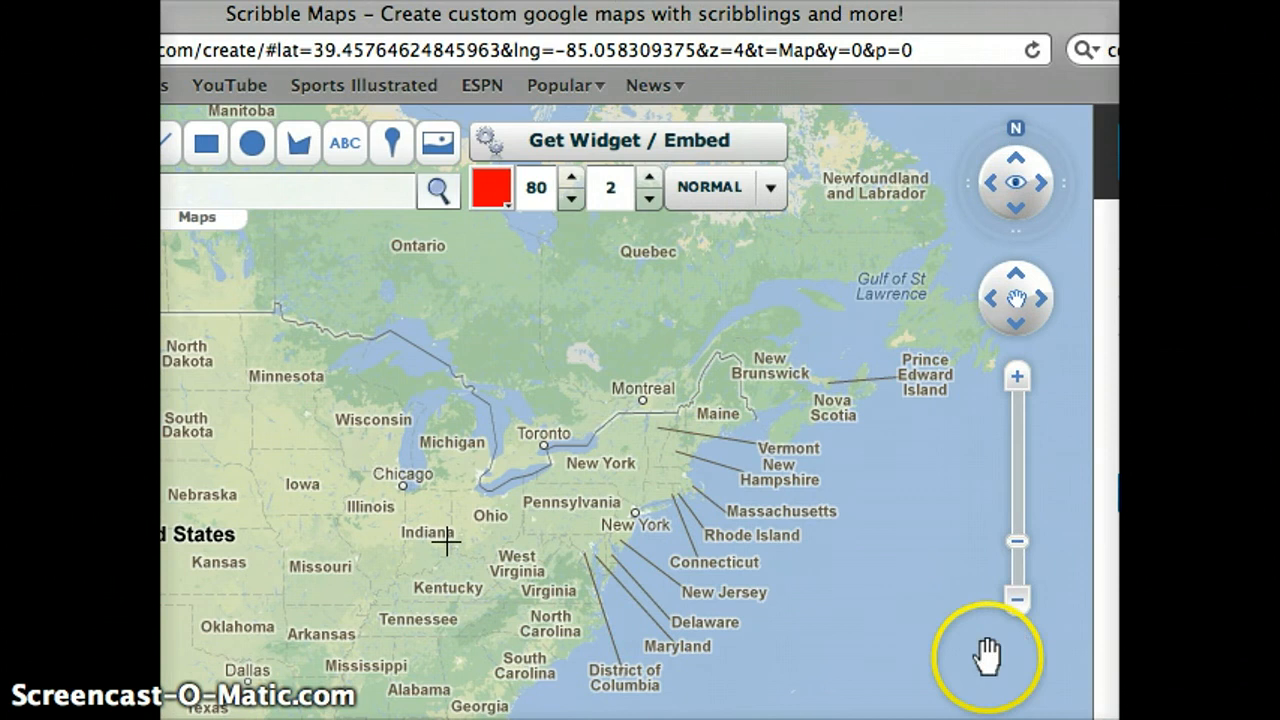
left_click(1016, 380)
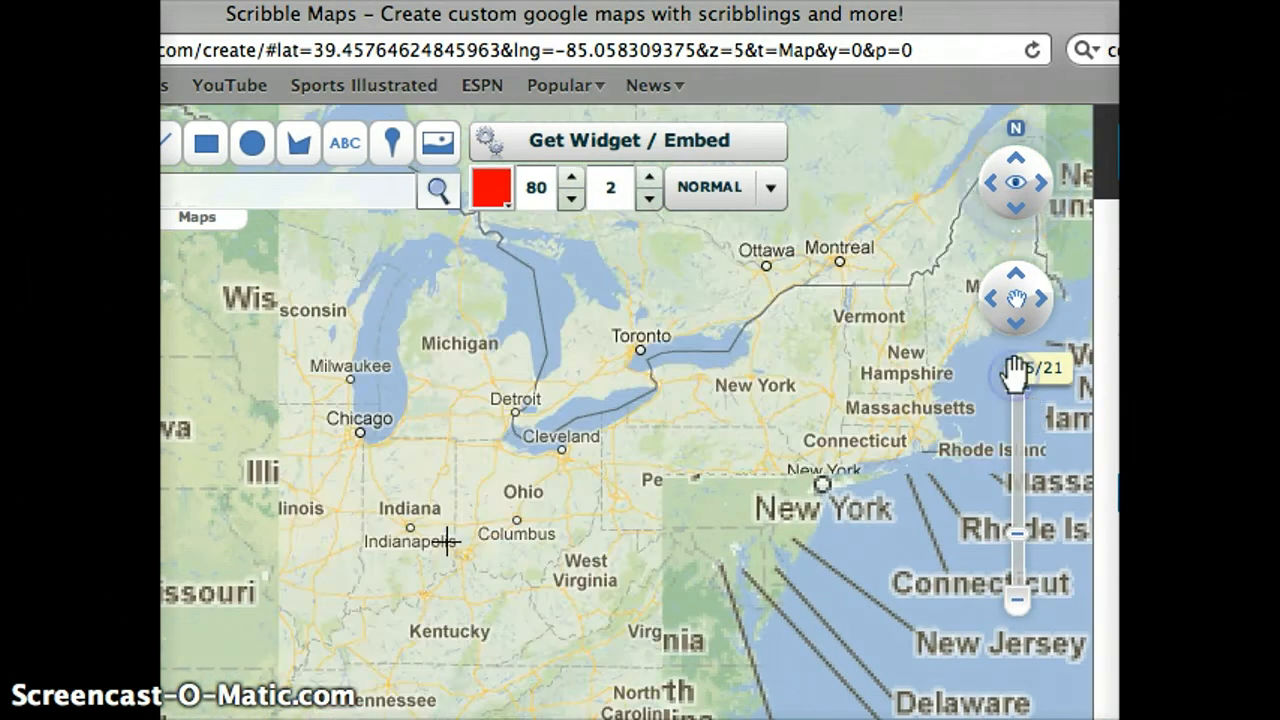
left_click(1016, 380)
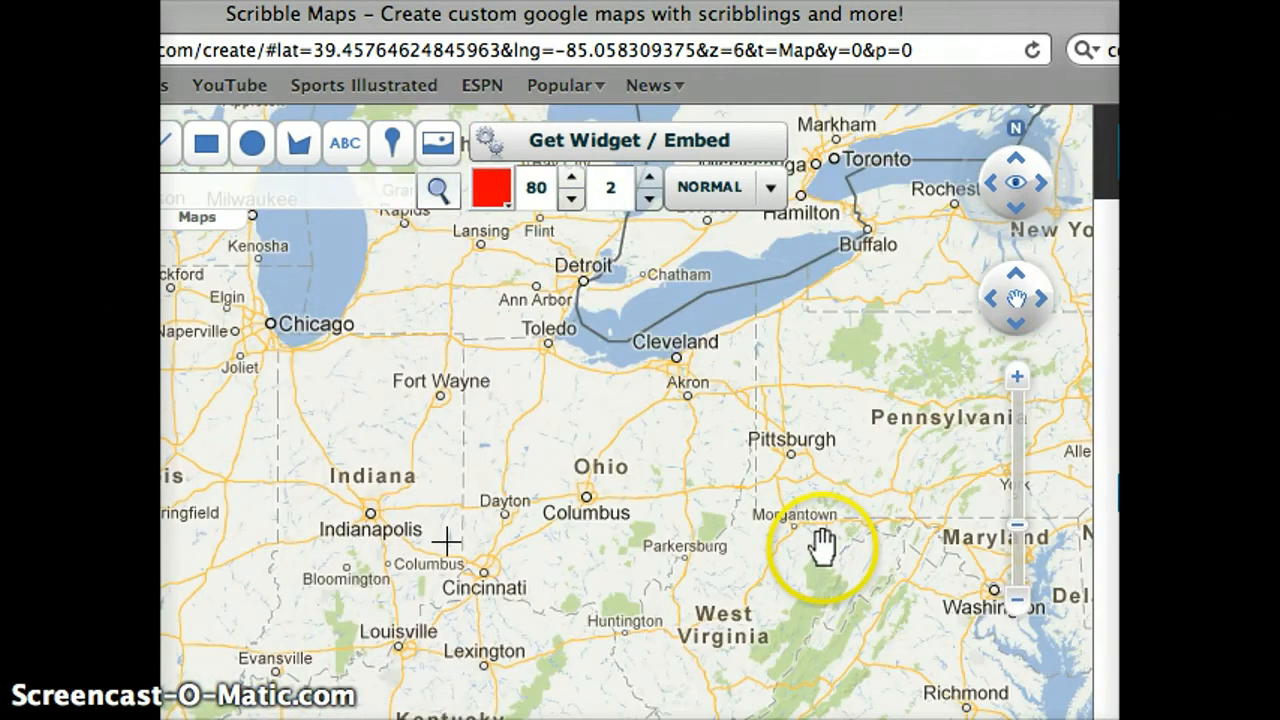
left_click_drag(823, 563, 414, 627)
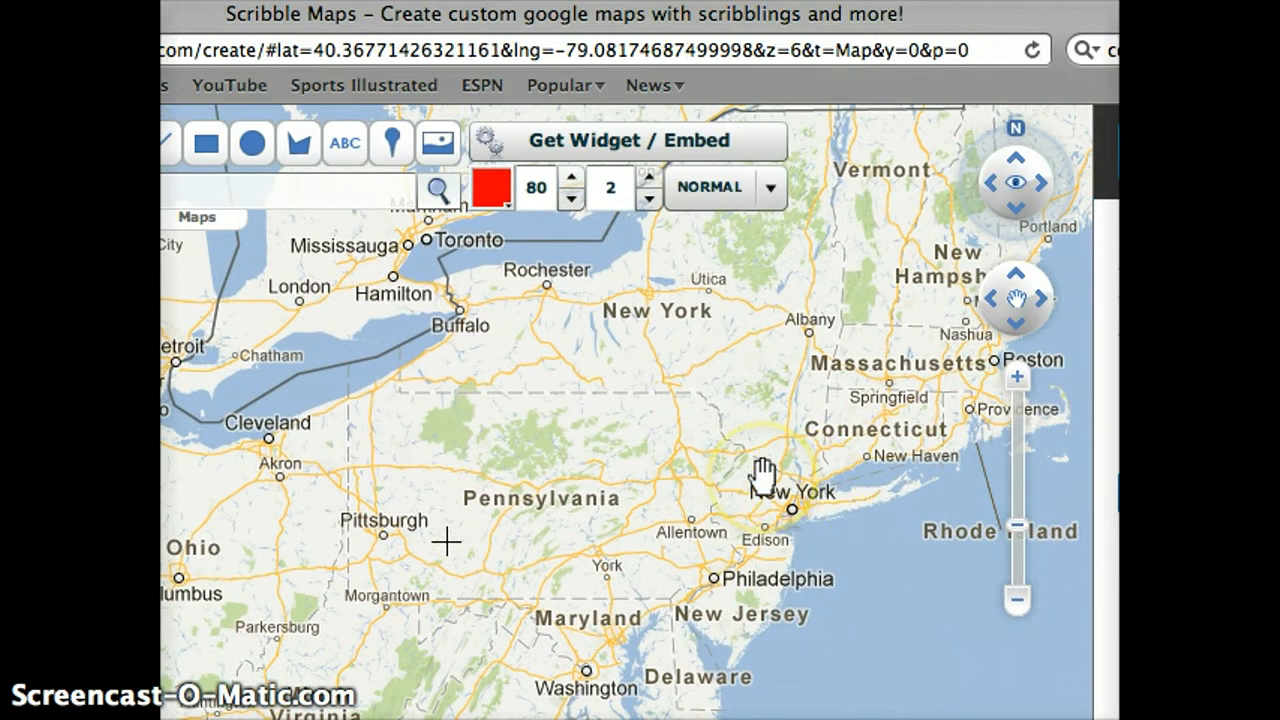
left_click(1018, 378)
left_click_drag(823, 457, 449, 486)
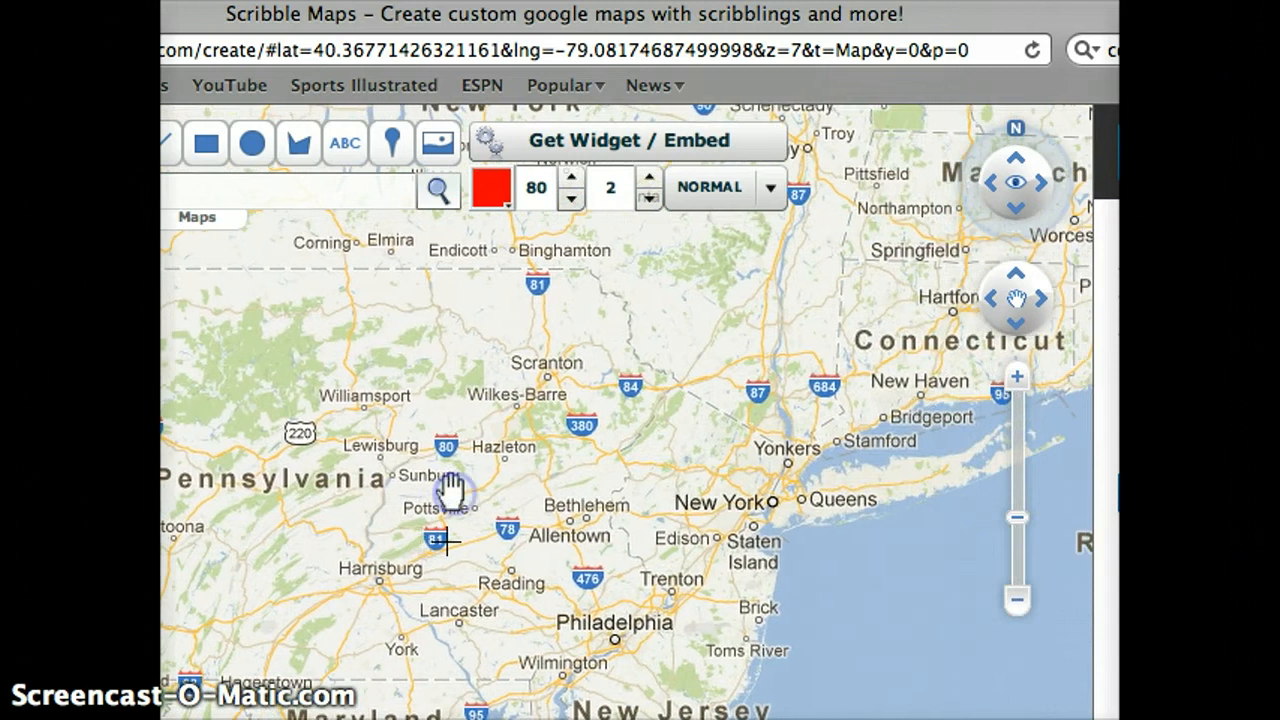
left_click(1018, 384)
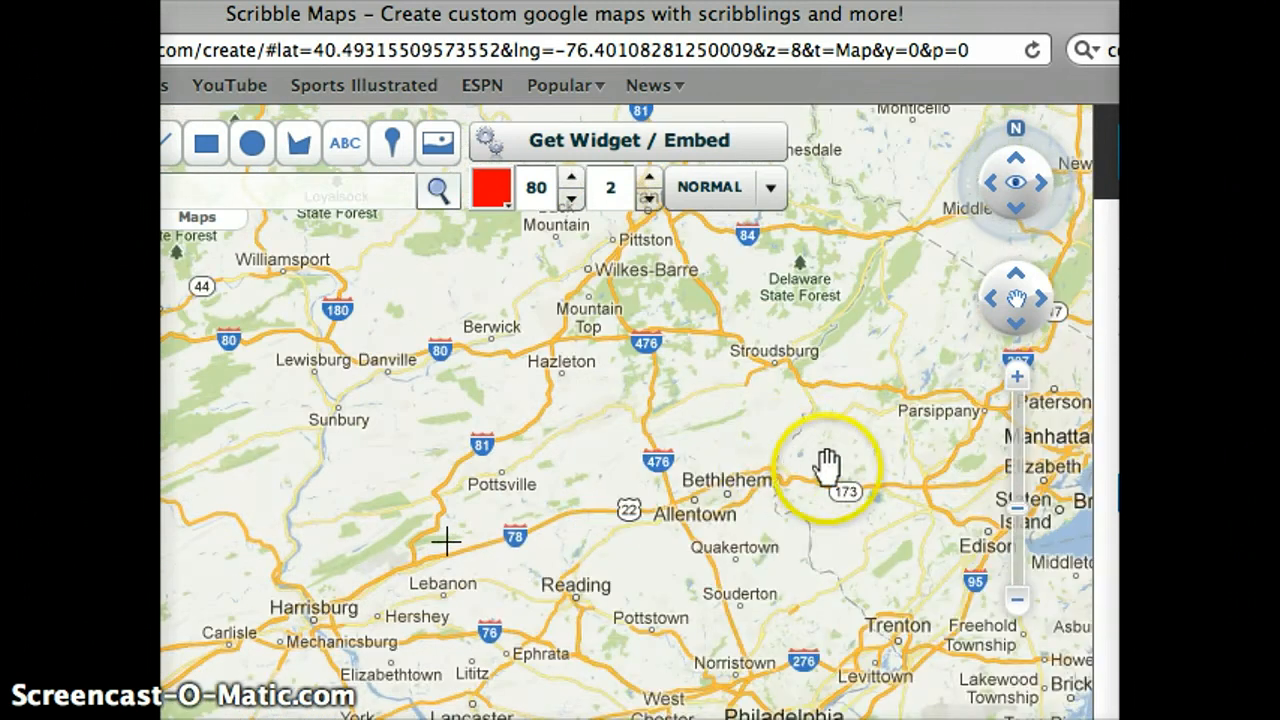
left_click_drag(823, 465, 603, 583)
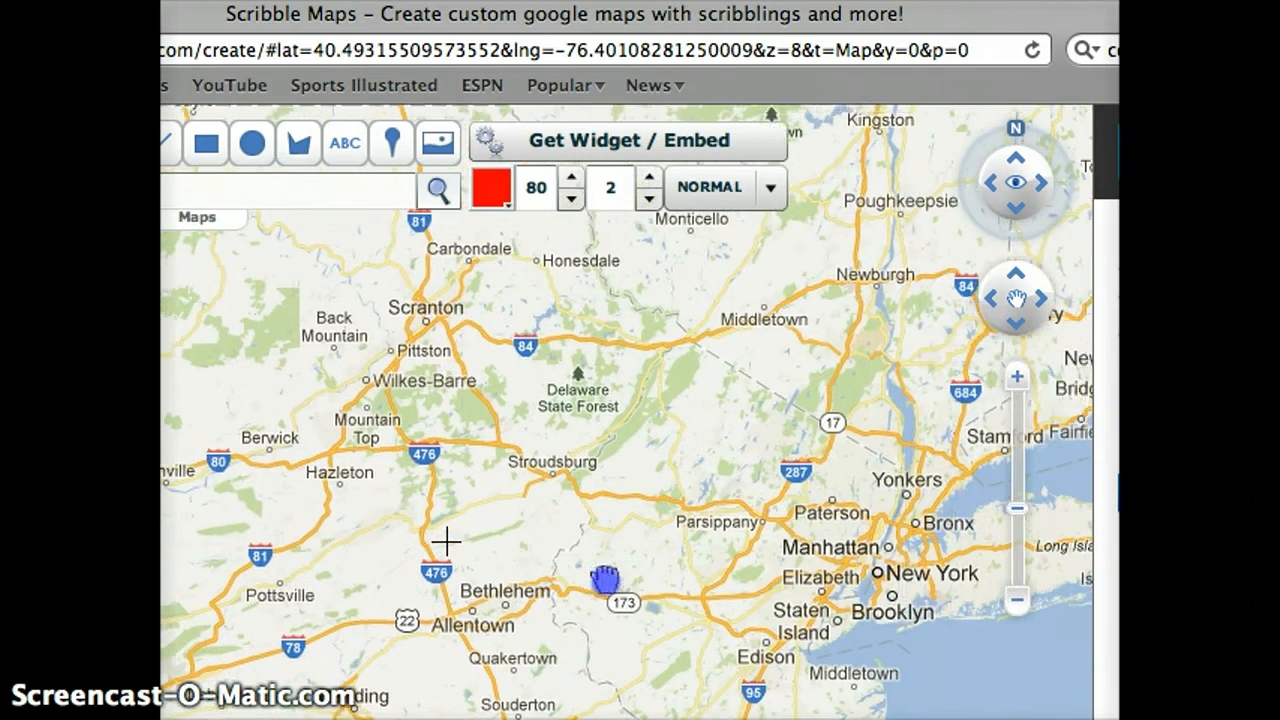
left_click(1020, 380)
left_click_drag(650, 510, 353, 520)
left_click(1018, 390)
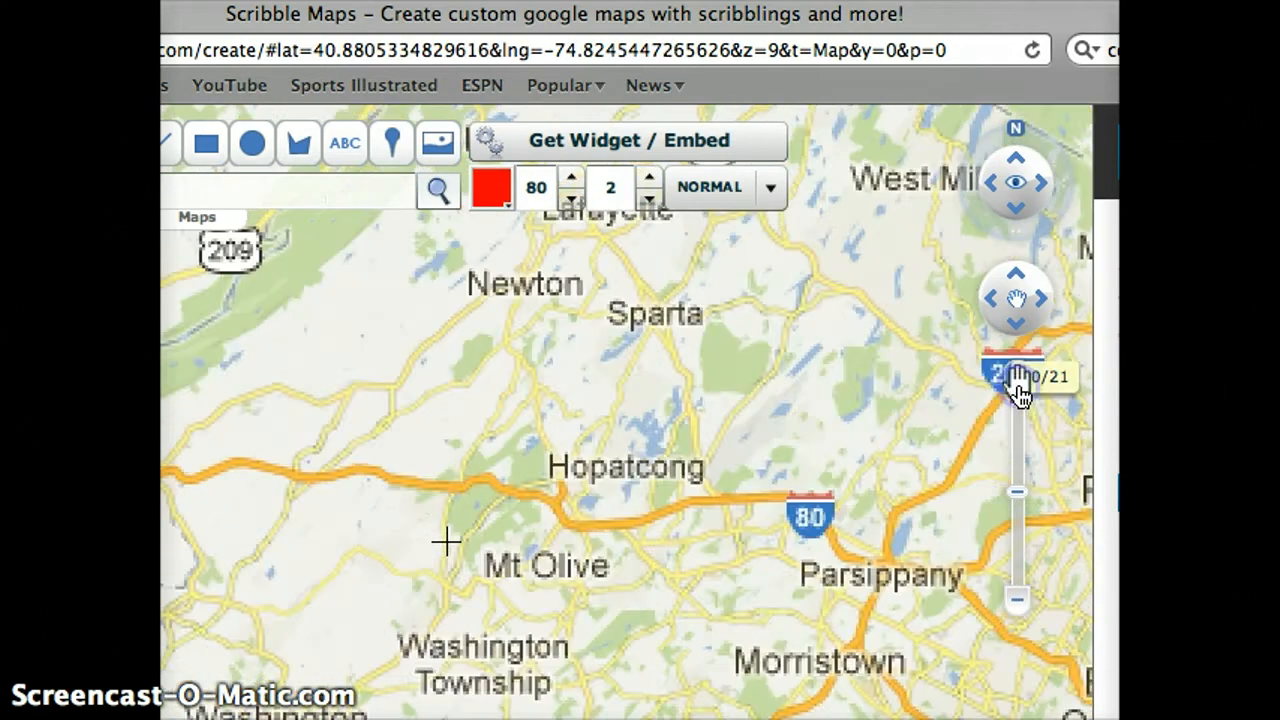
left_click_drag(651, 486, 328, 410)
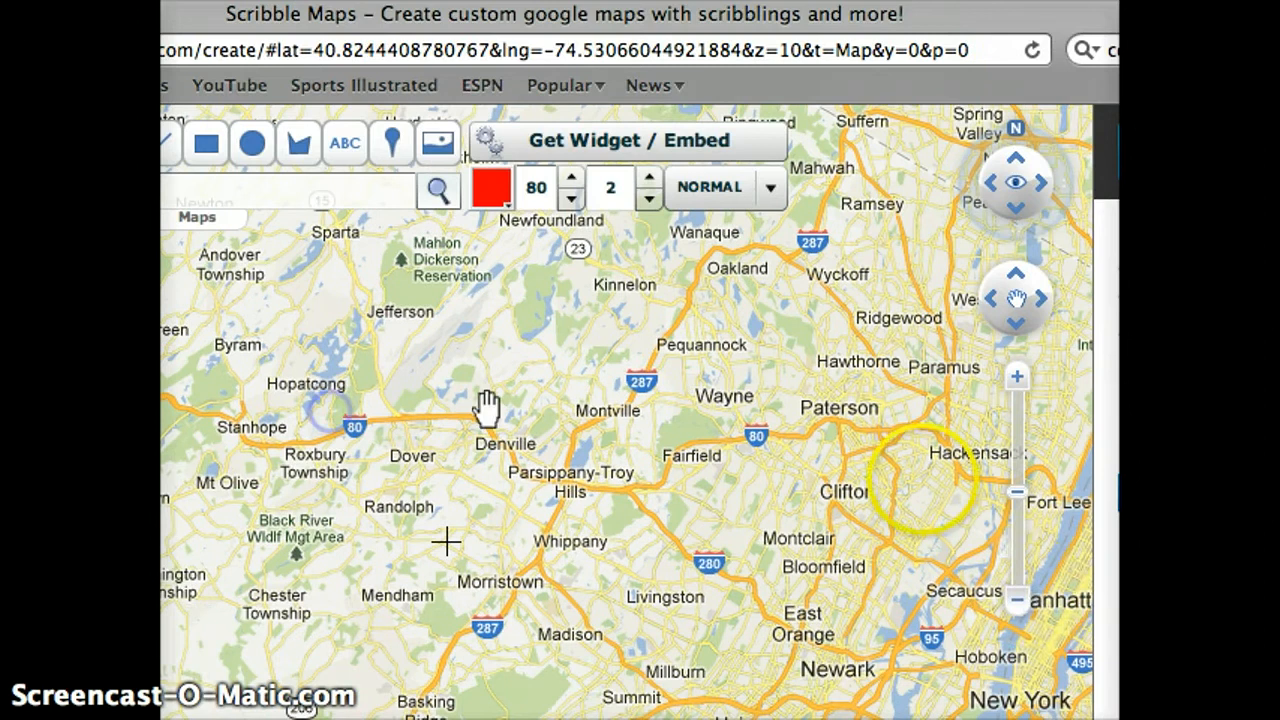
left_click(1017, 597)
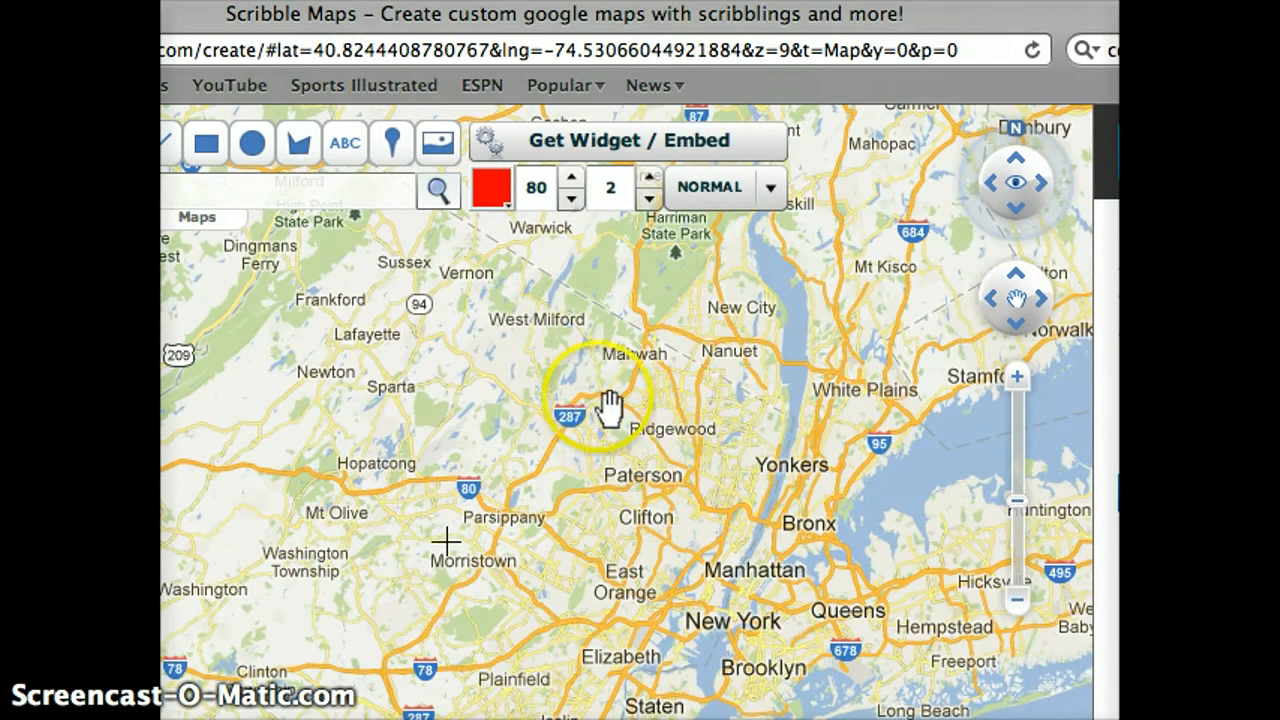
left_click_drag(590, 395, 663, 383)
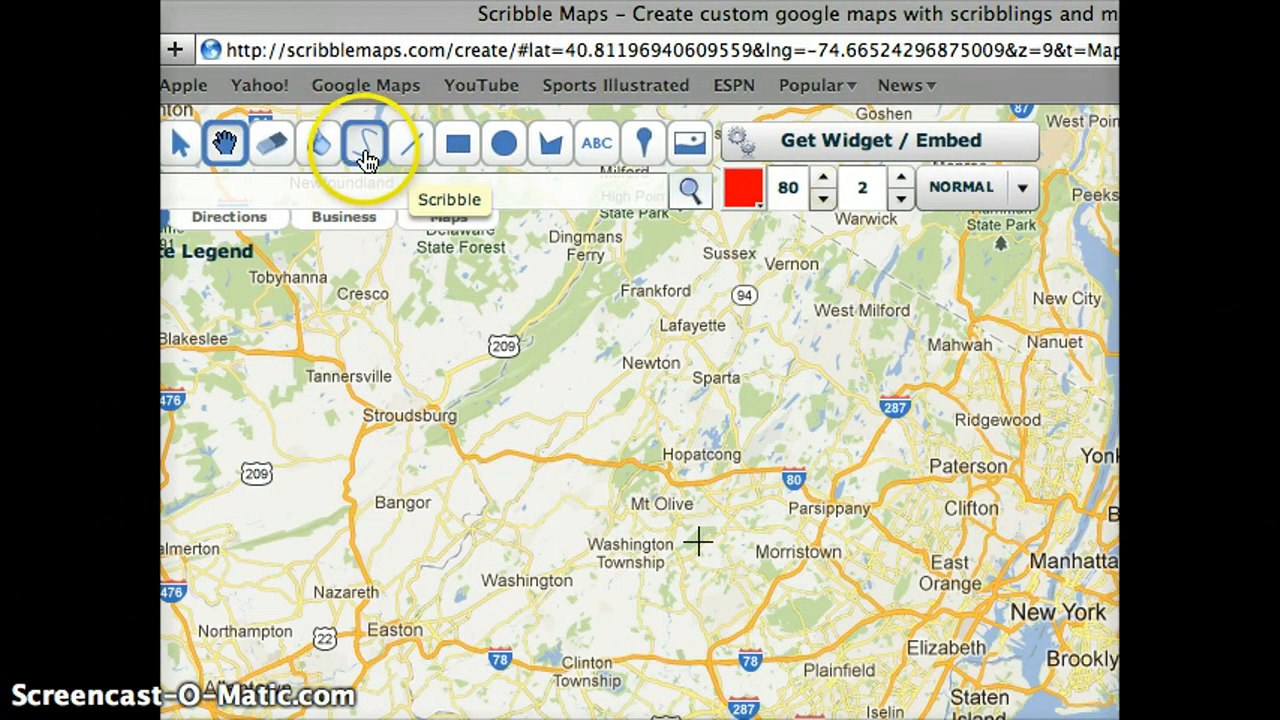
Place a red A paddle marker from the standard set on Mahwah.
left_click(639, 160)
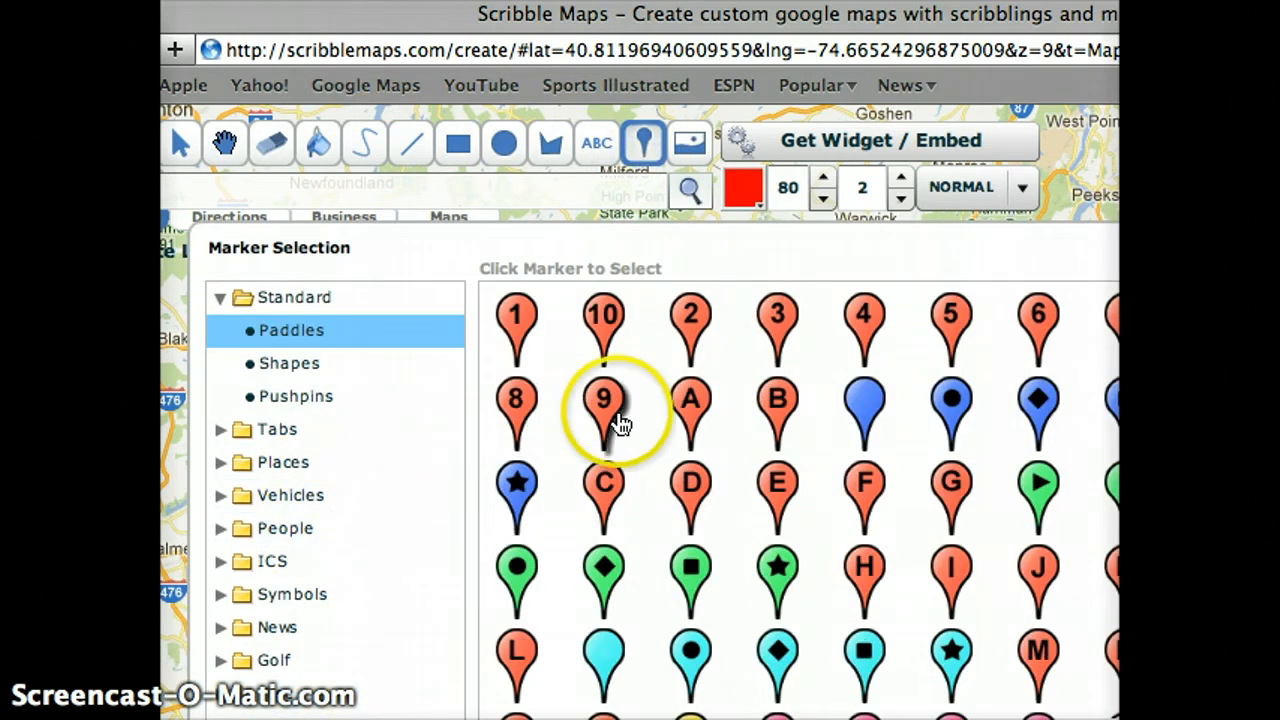
left_click(294, 596)
left_click(270, 631)
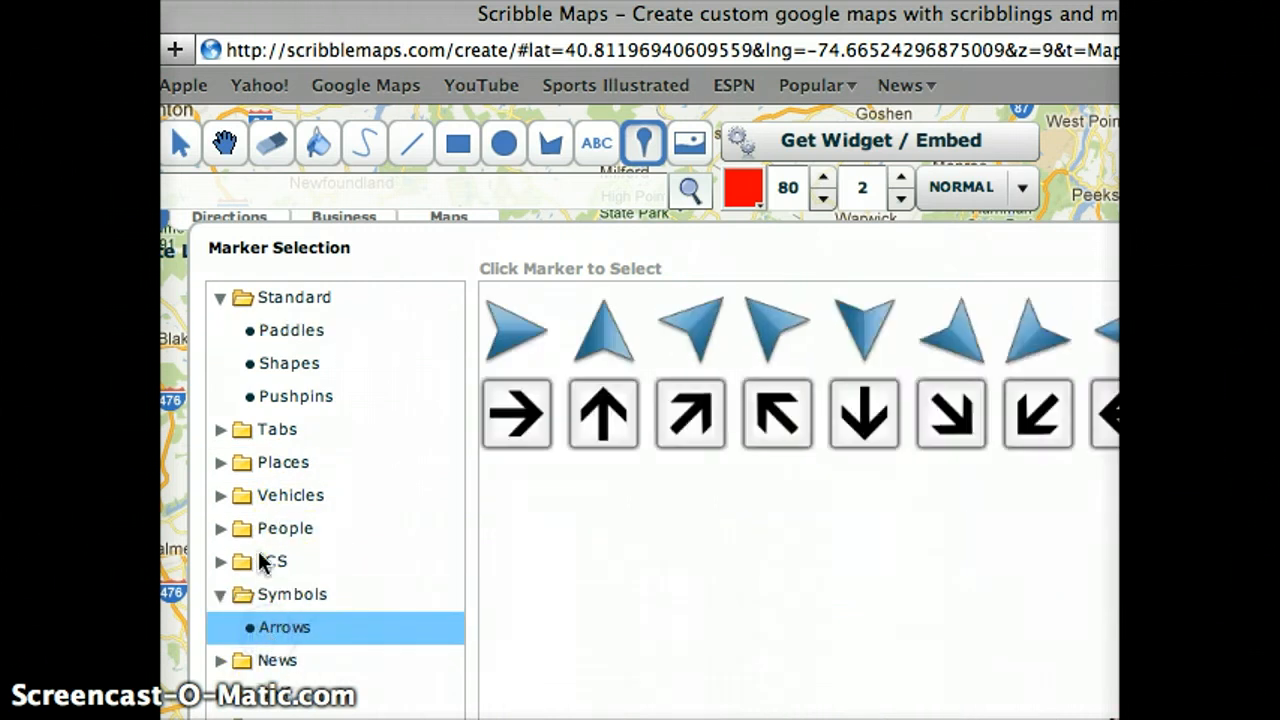
left_click(288, 338)
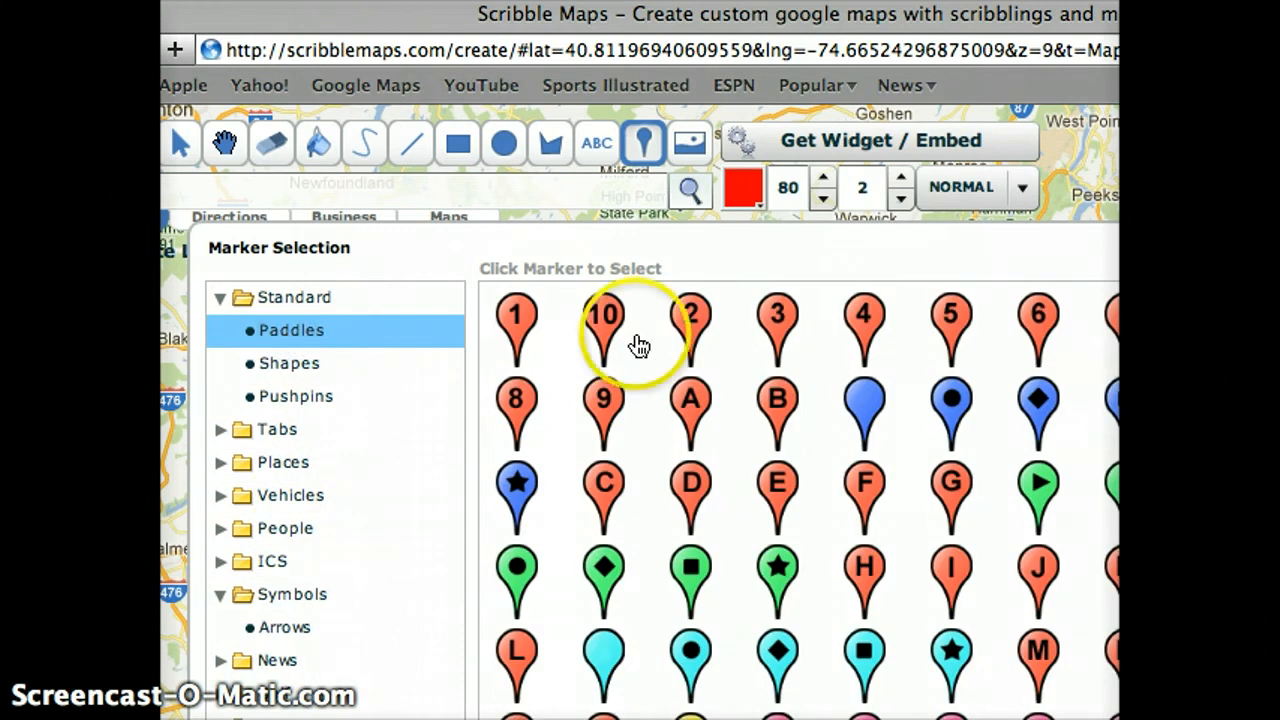
left_click(691, 409)
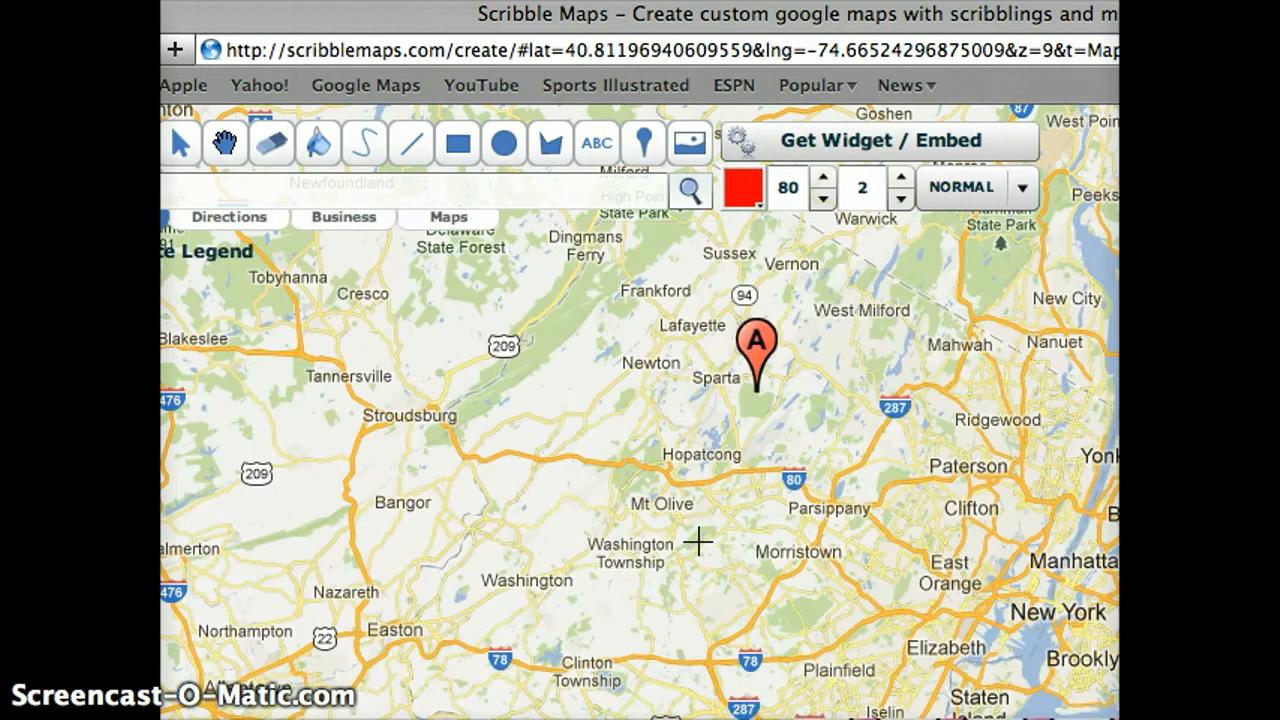
left_click(958, 345)
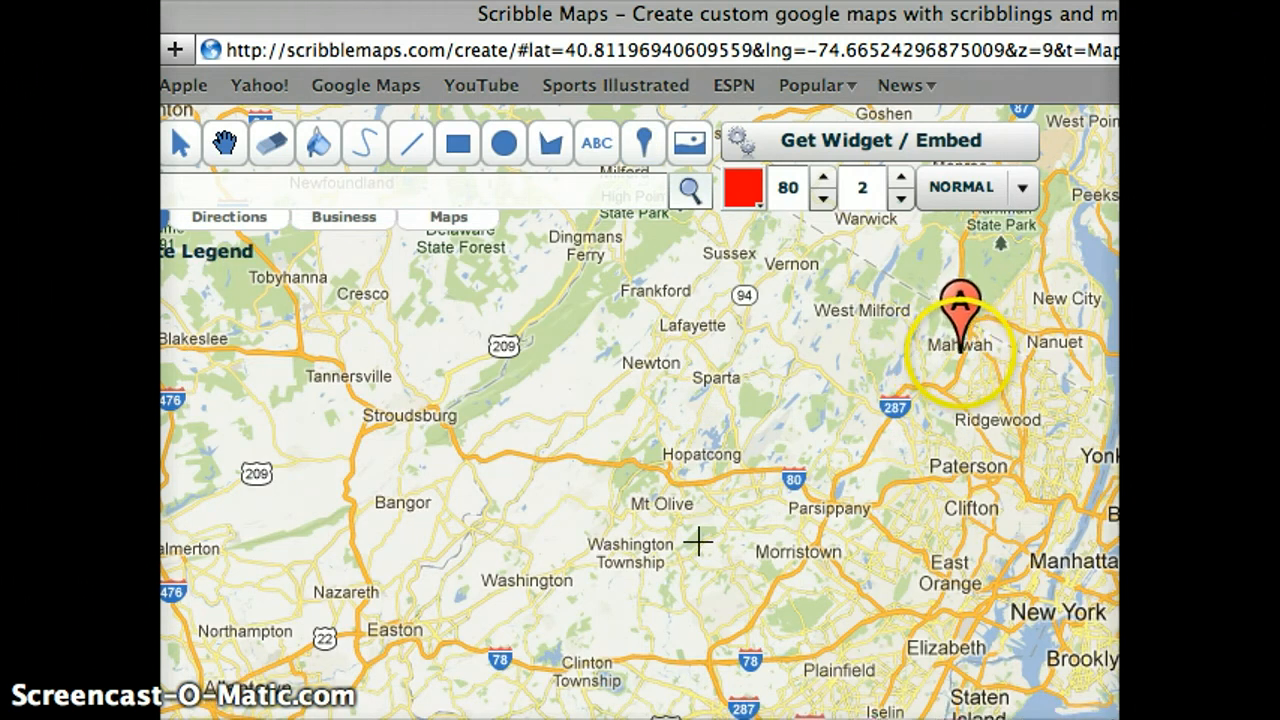
left_click(960, 350)
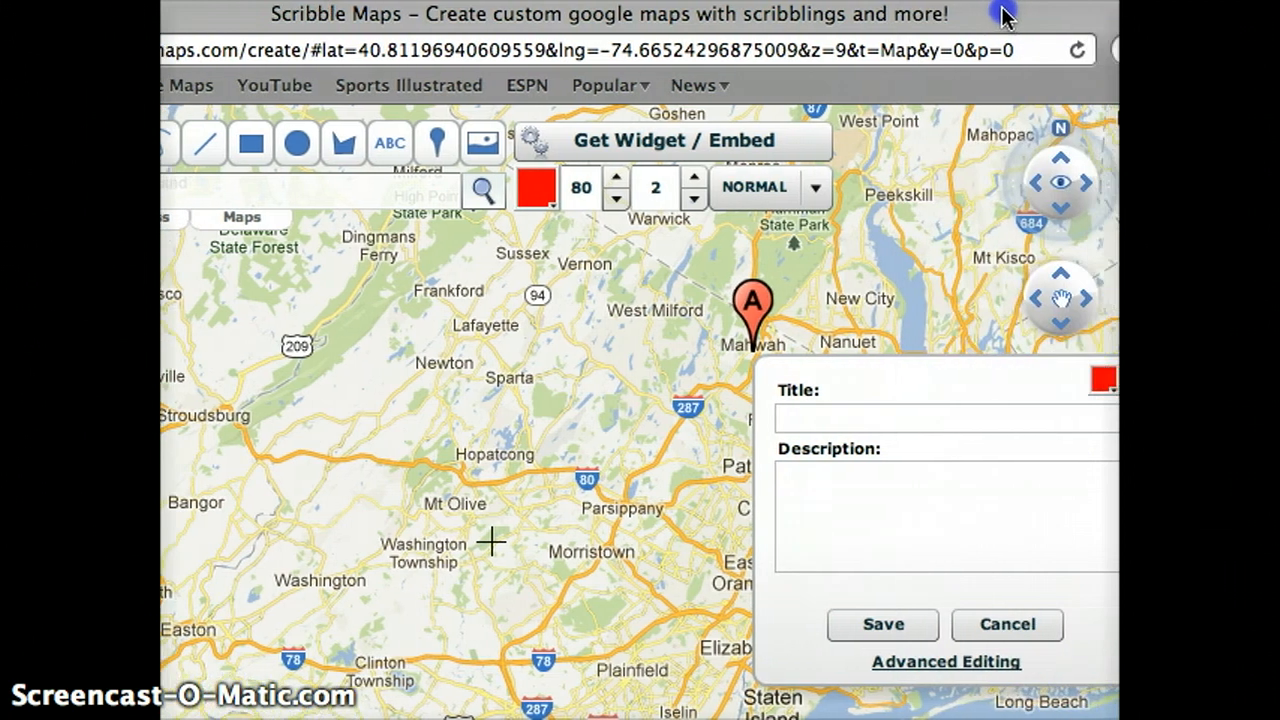
Title the Mahwah marker "Ramapo College", leave its description empty and save it.
left_click(903, 408)
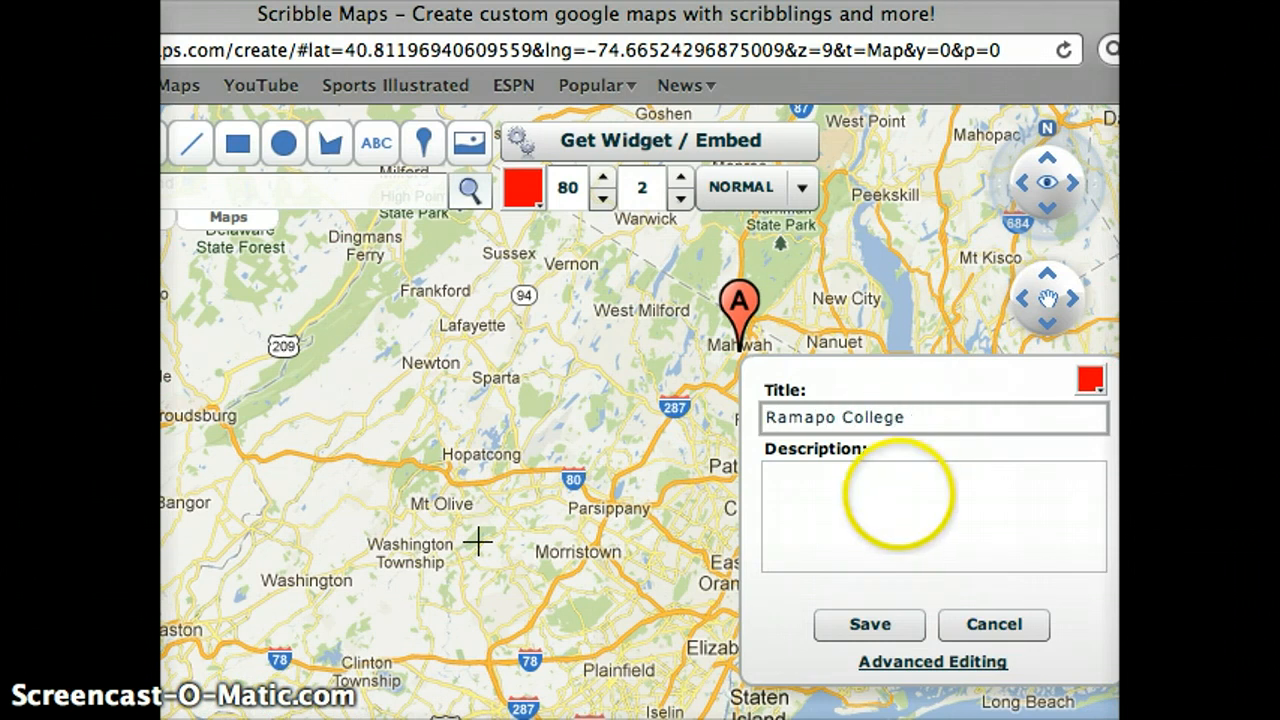
left_click(899, 495)
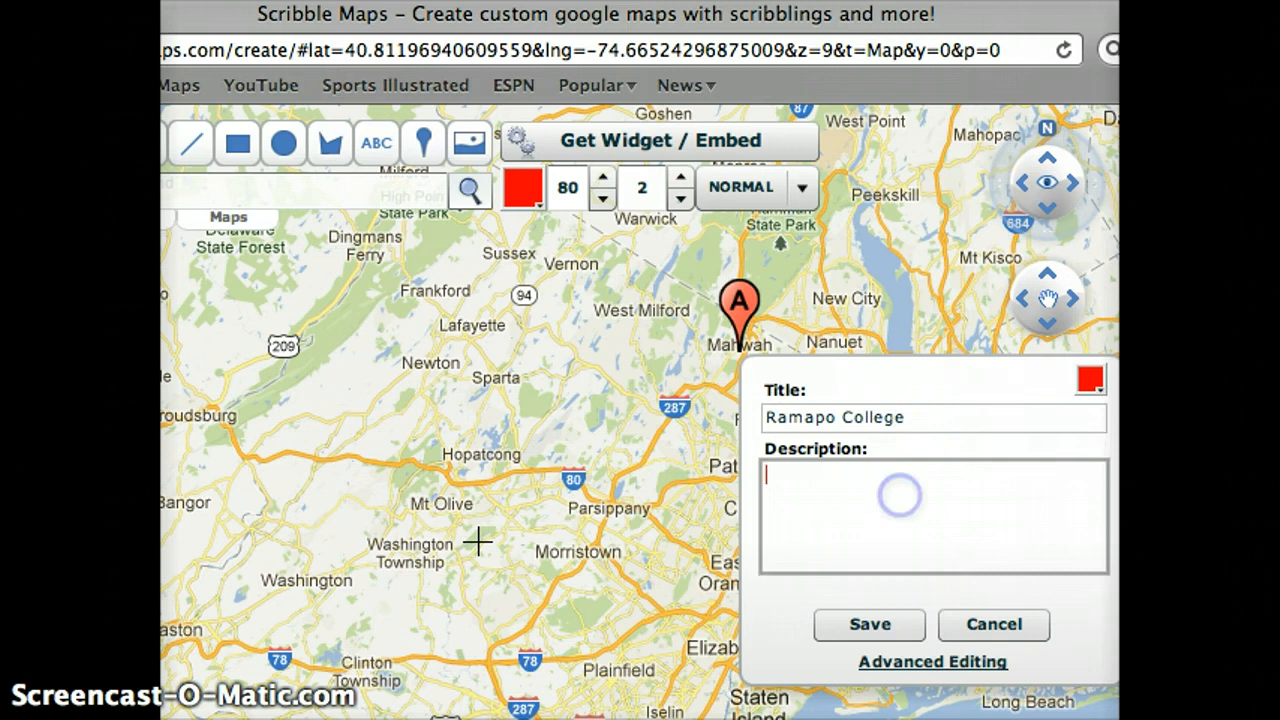
left_click(868, 625)
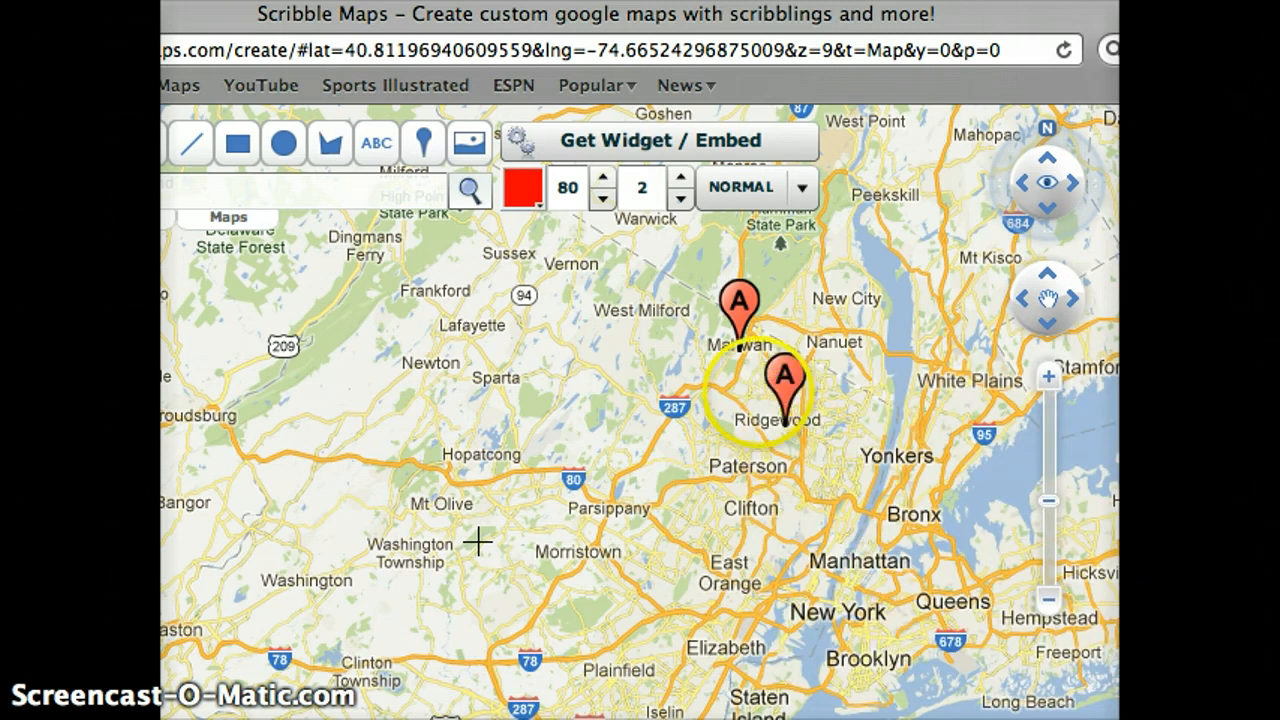
Place a red B paddle marker just east of Bloomfield, near Secaucus.
left_click(421, 148)
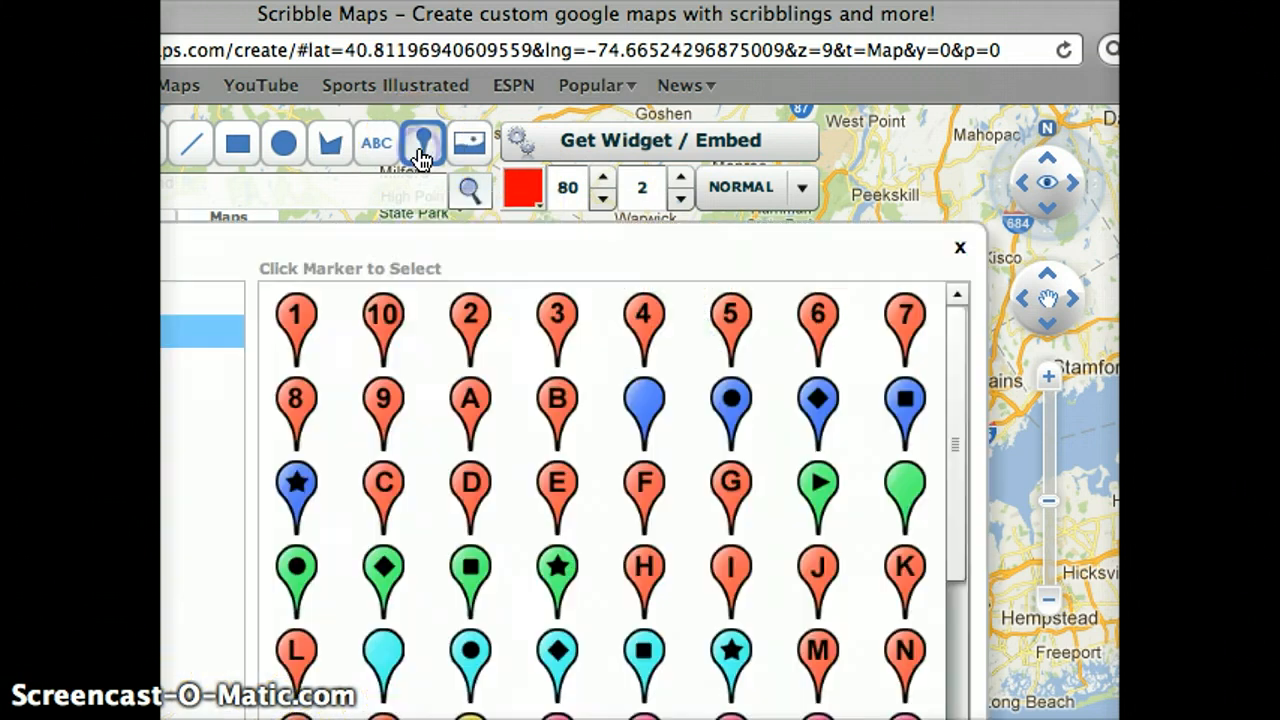
left_click(558, 400)
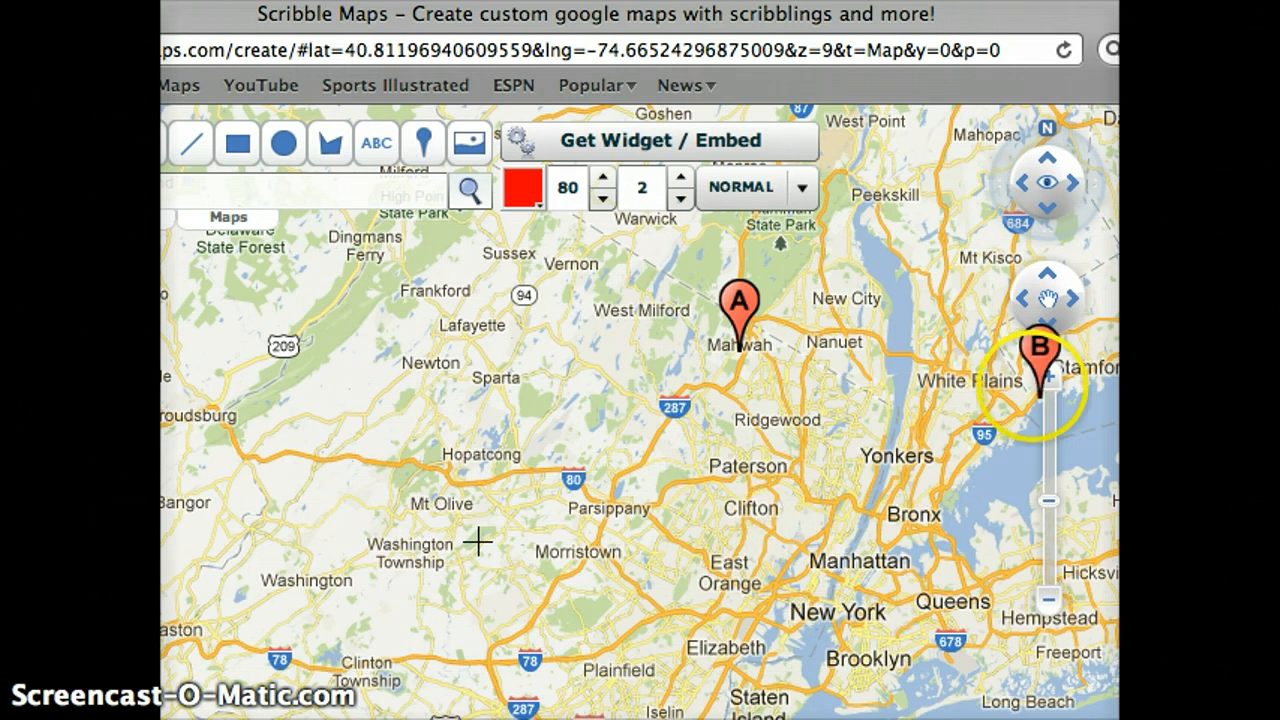
left_click(1048, 378)
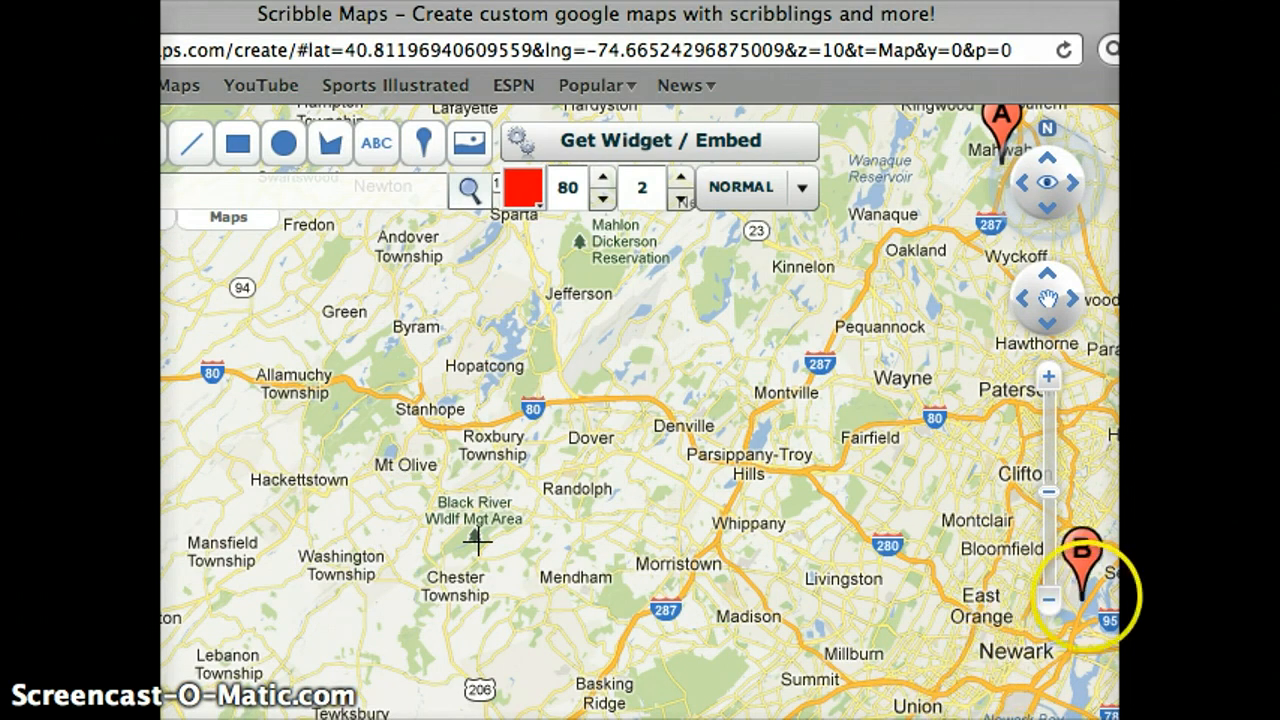
left_click(1091, 582)
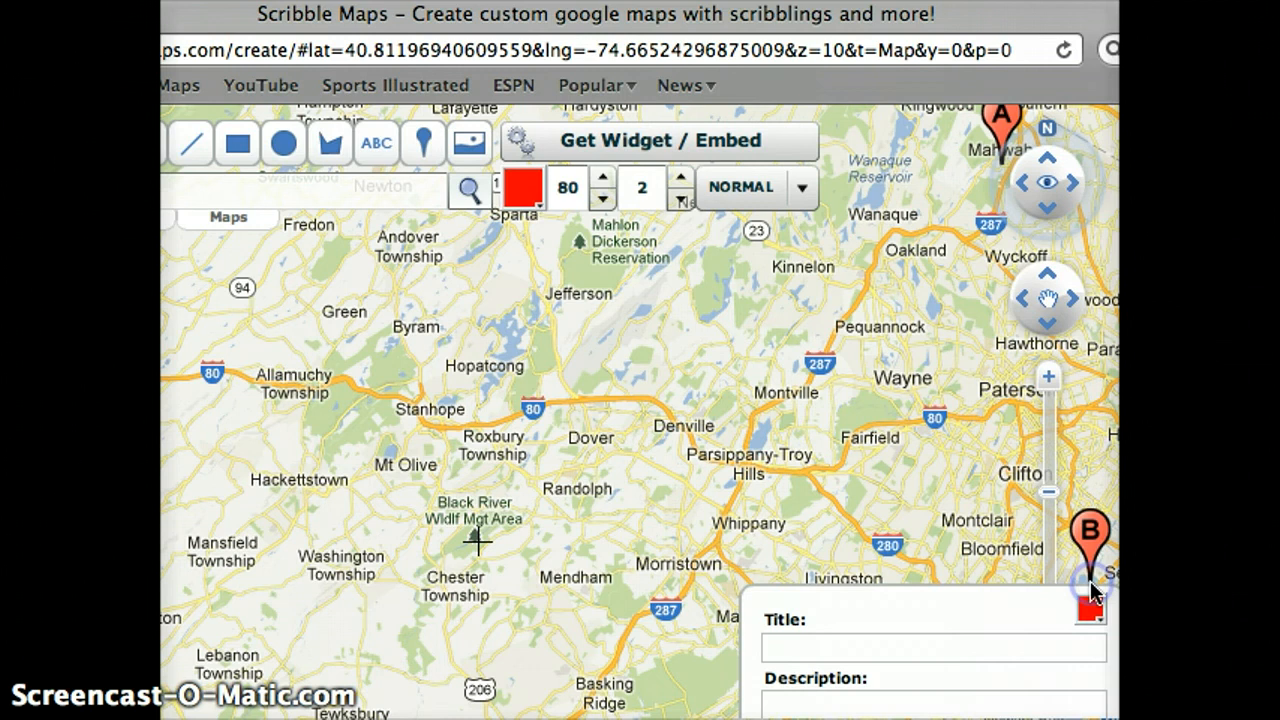
Title the B marker "Giants Stadium" and leave marker placement by switching to the selection tool.
left_click(930, 648)
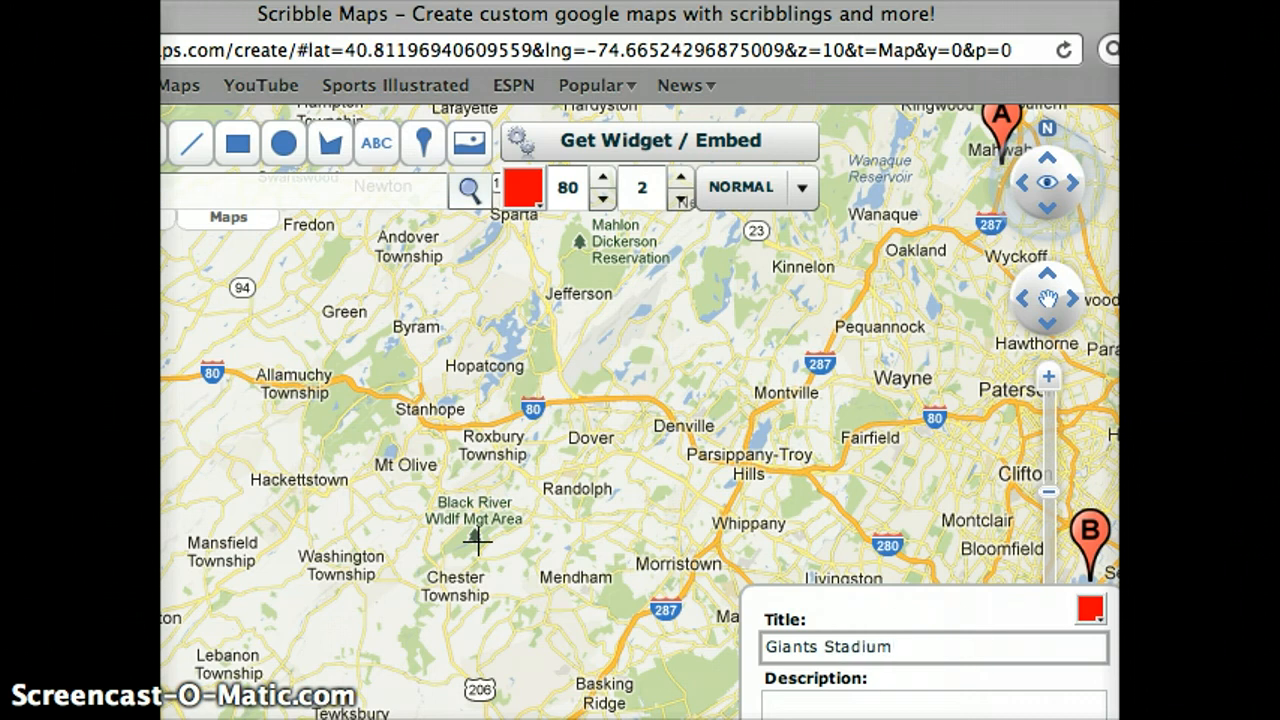
left_click(467, 138)
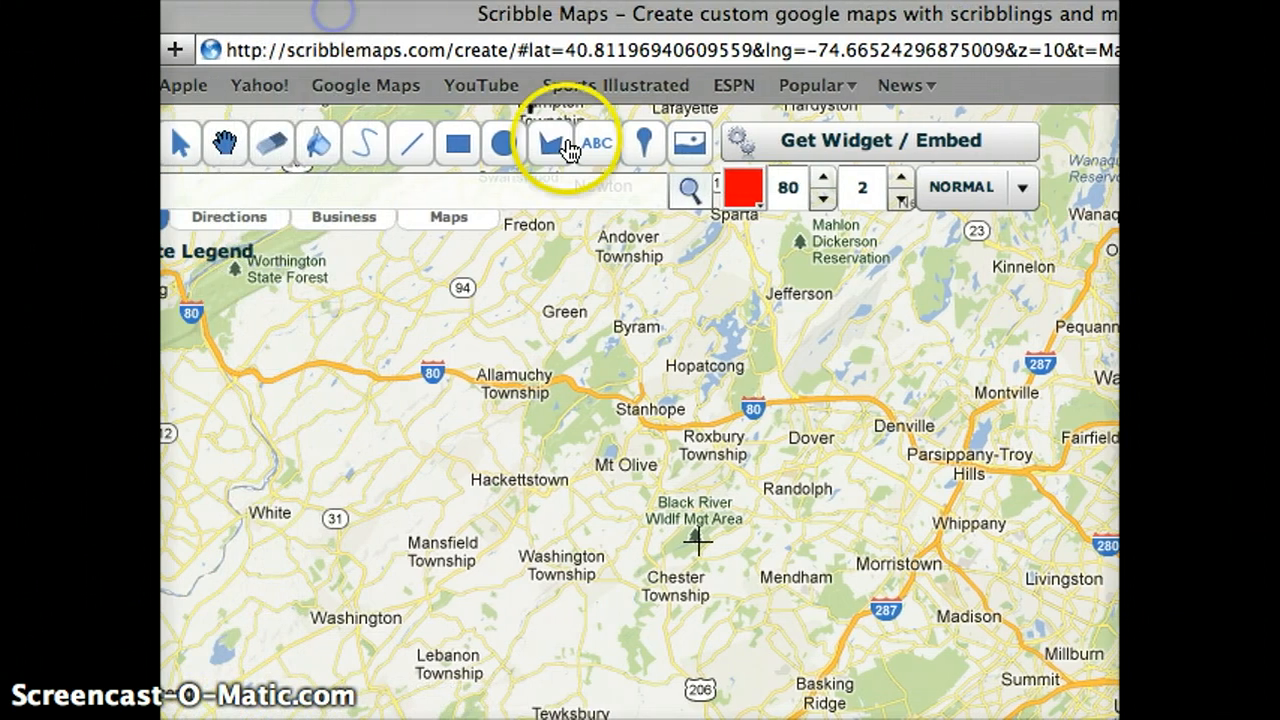
left_click(643, 143)
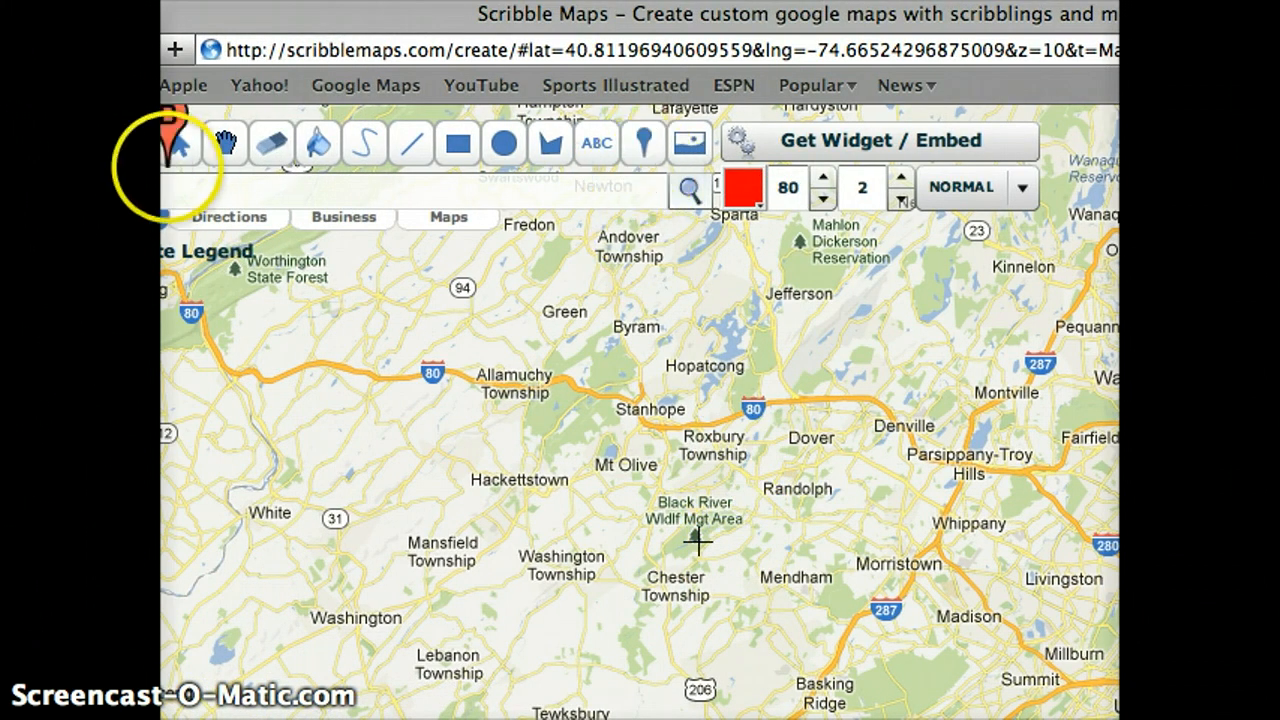
left_click(180, 145)
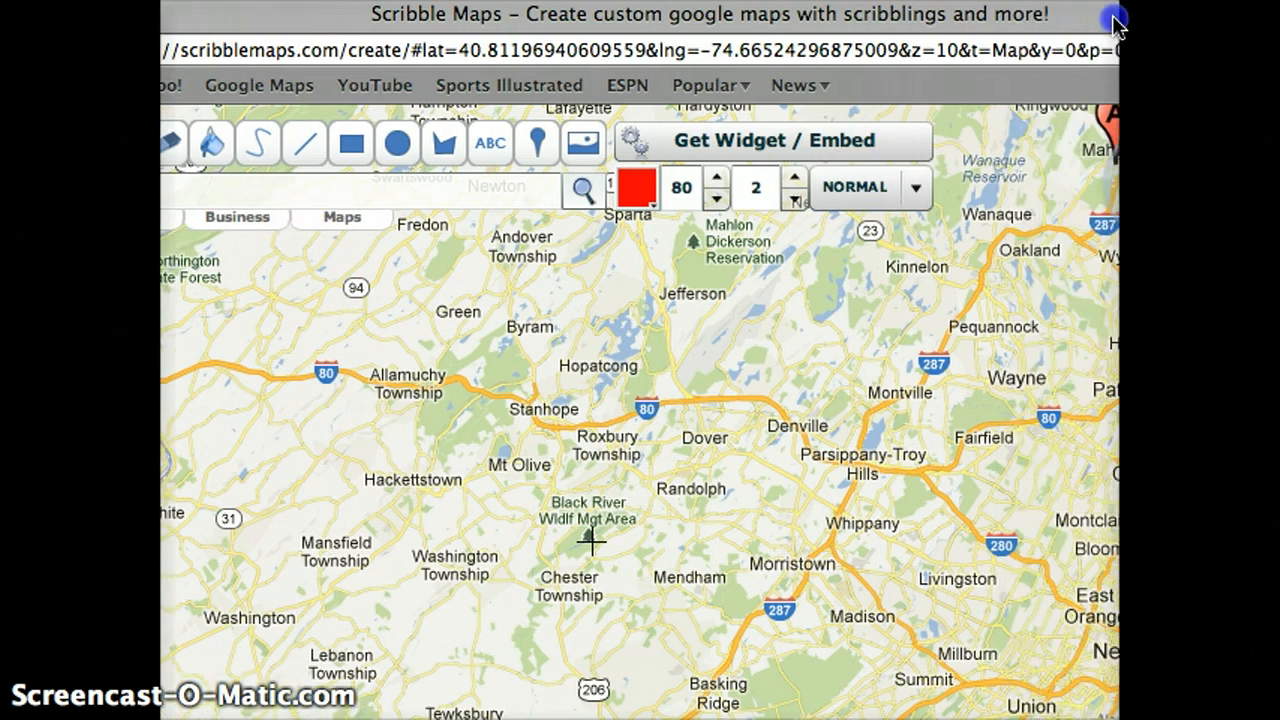
Frame the map at zoom level 10 so that both the A and B markers are in view.
scroll(714, 528, "down", 3)
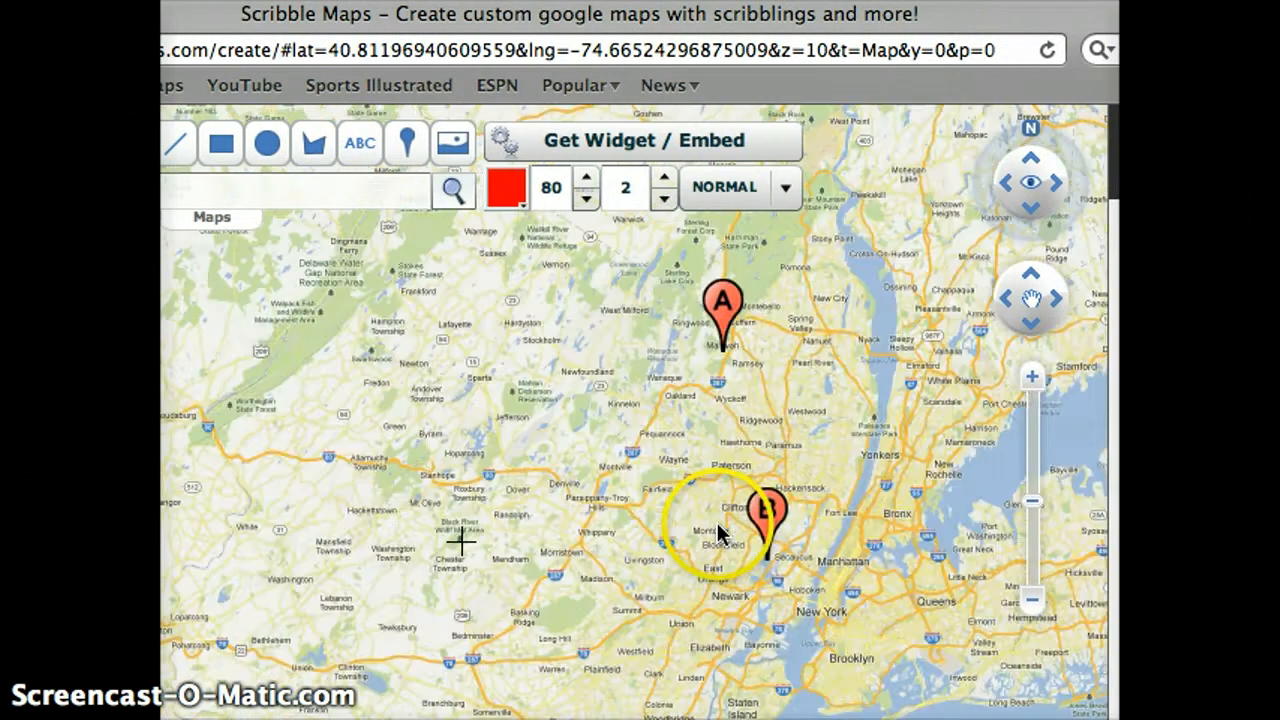
scroll(460, 520, "down", 3)
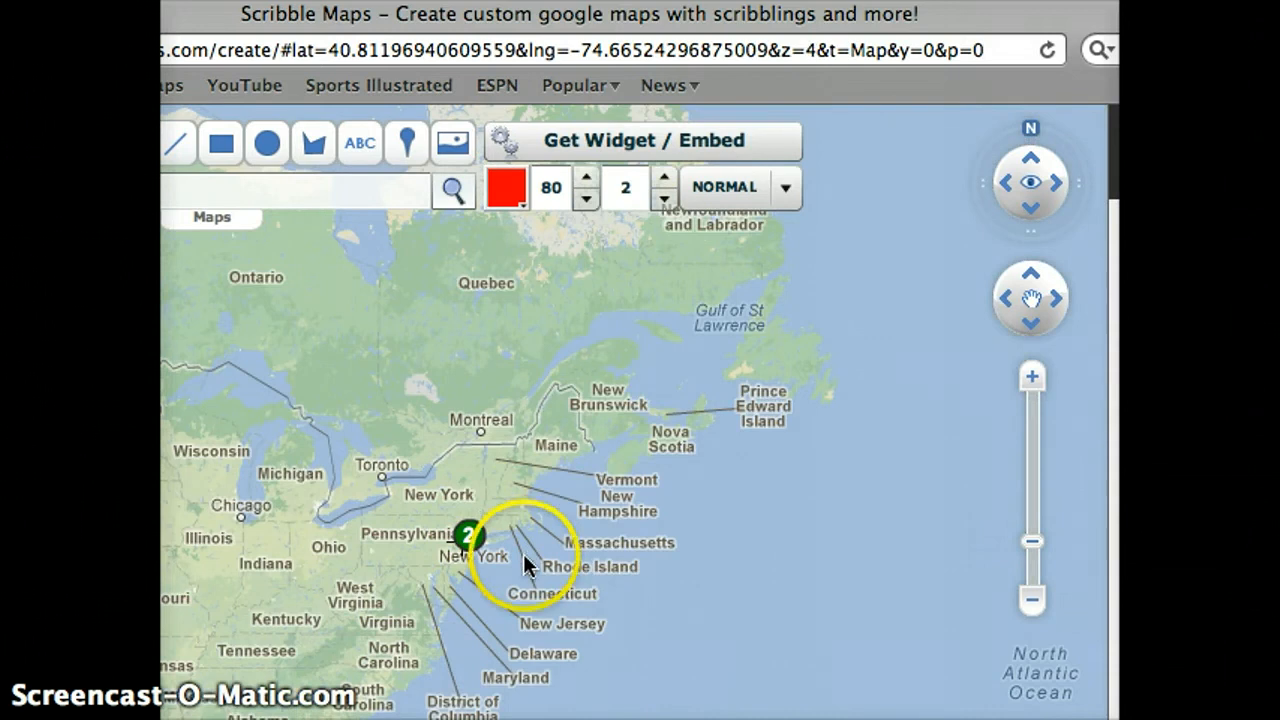
scroll(1032, 382, "up", 4)
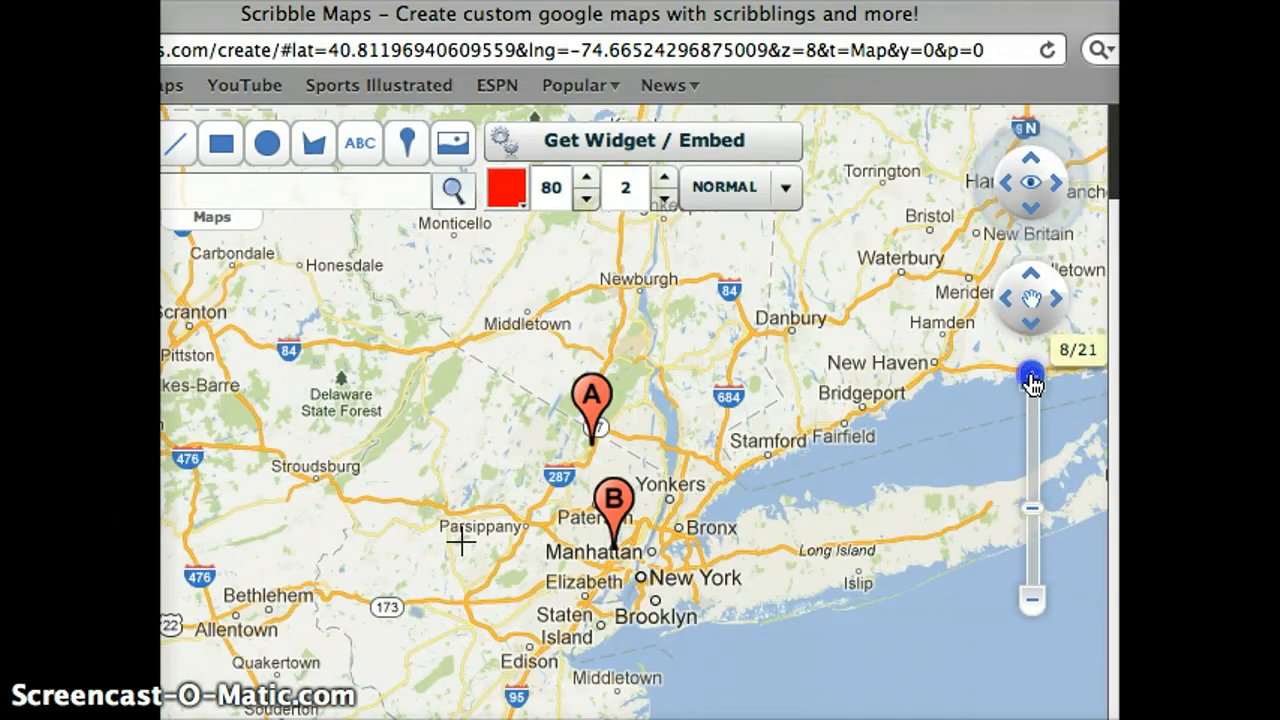
left_click(1032, 380)
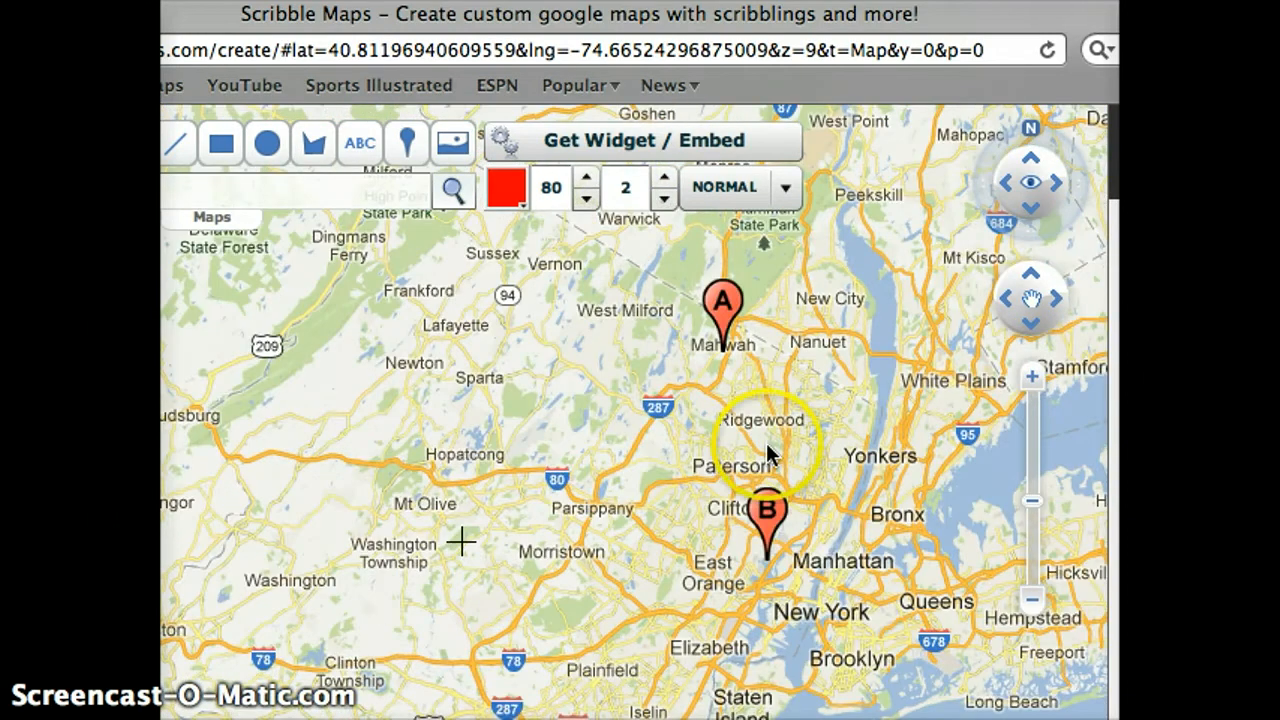
left_click(1032, 378)
left_click(765, 481)
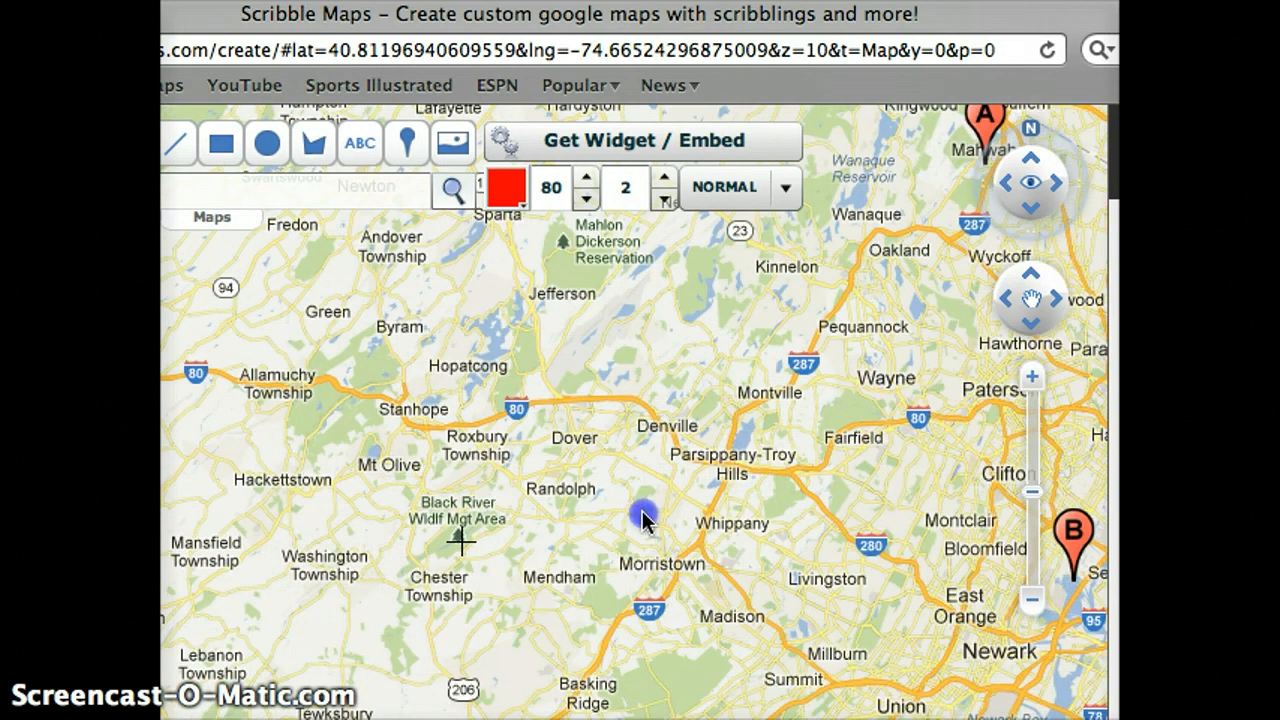
left_click(1064, 303)
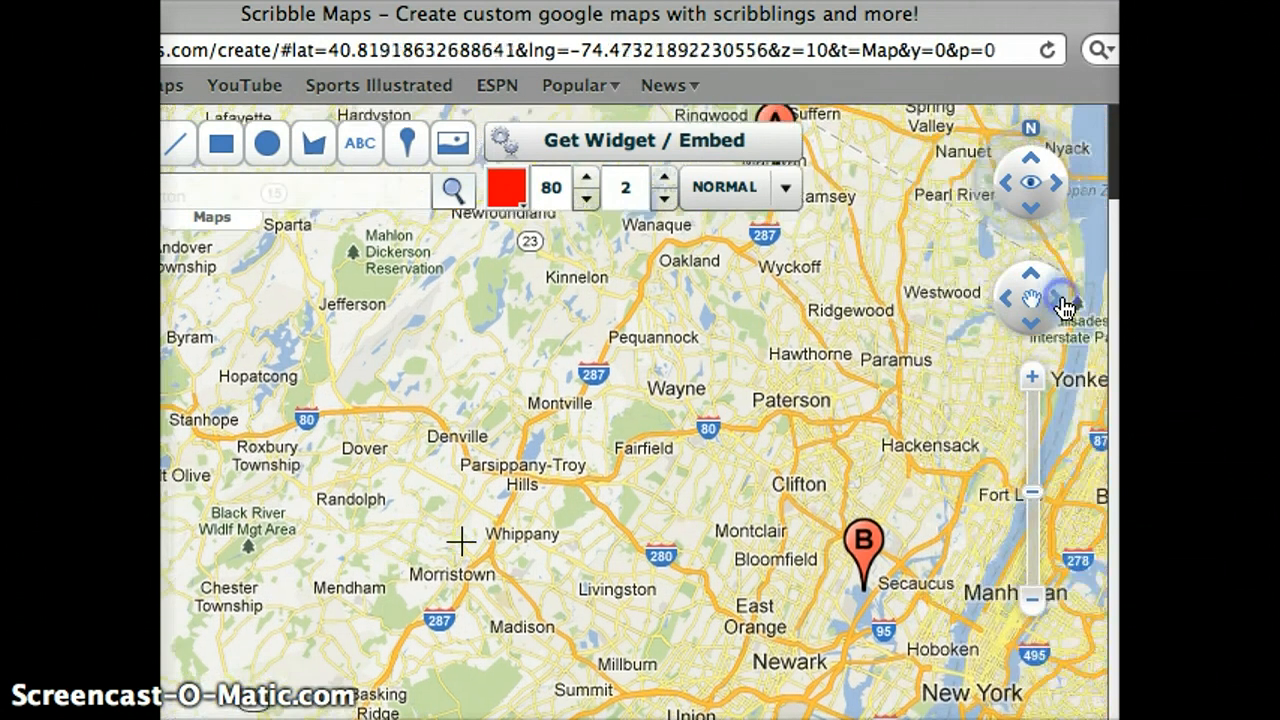
left_click(1064, 303)
left_click(1033, 285)
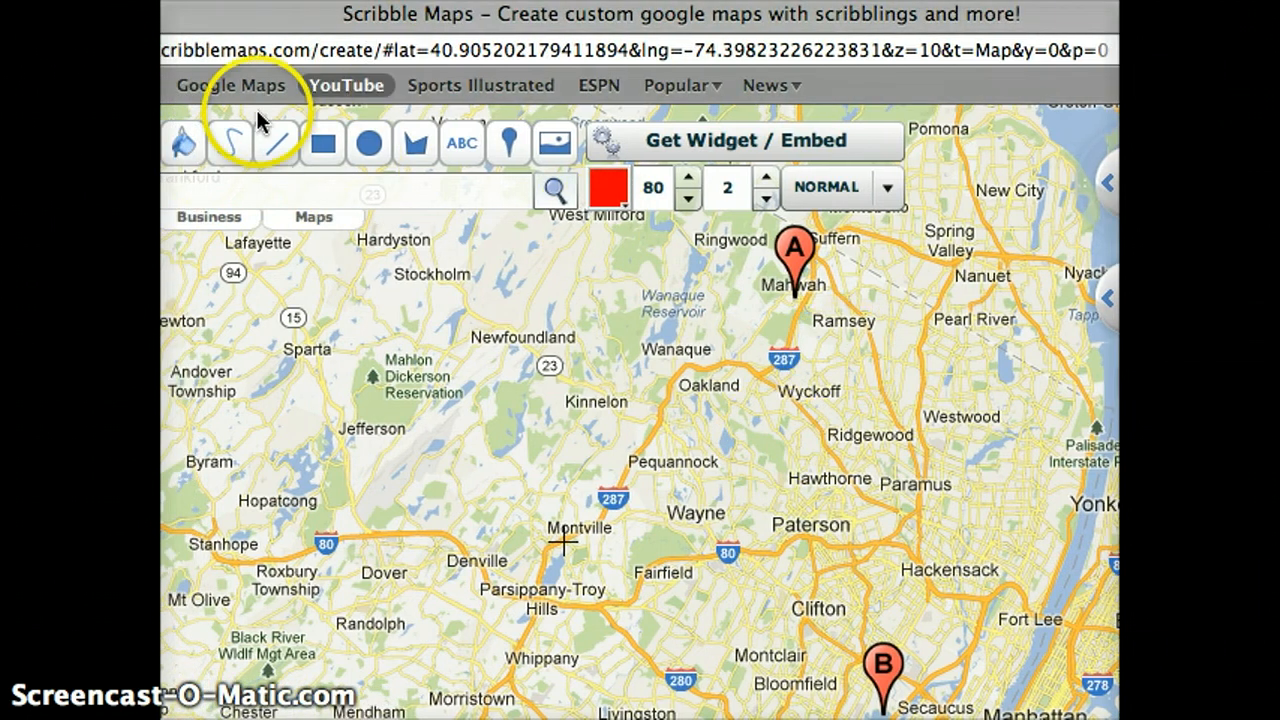
Draw connected red straight lines from the A marker at Mahwah down to the Interstate 287 shield southwest of Ramsey.
left_click(274, 142)
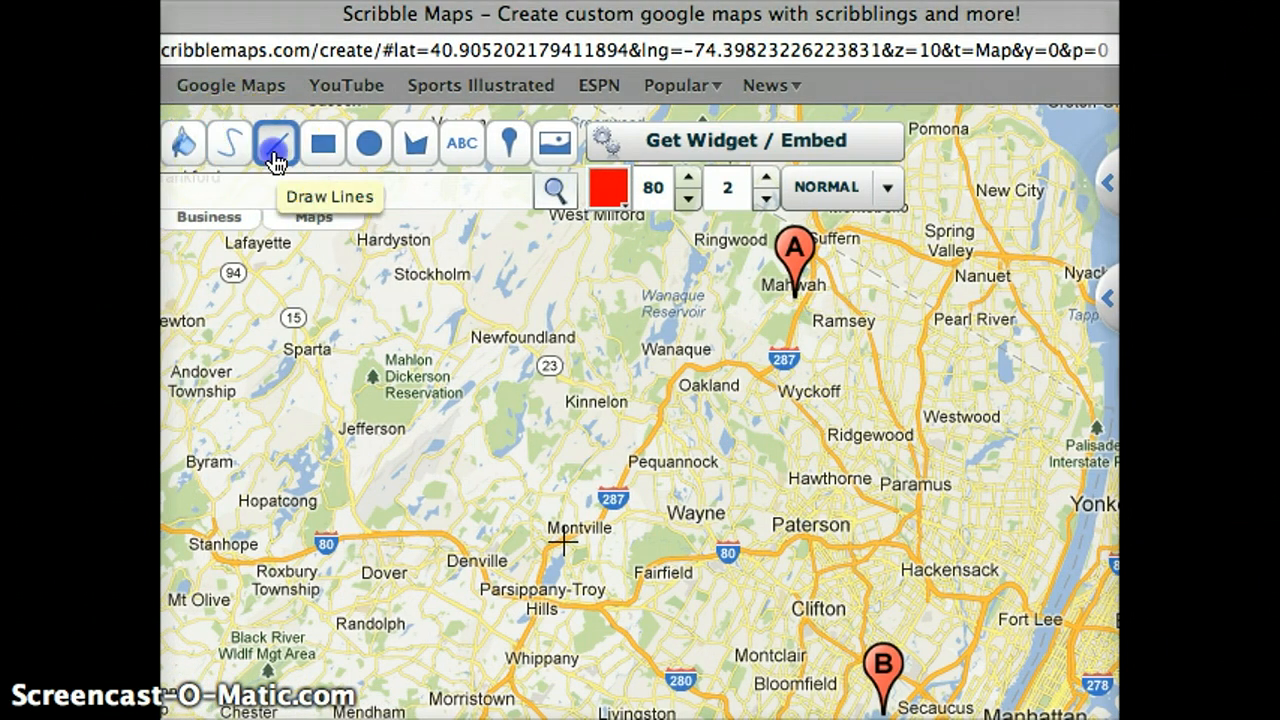
left_click(796, 297)
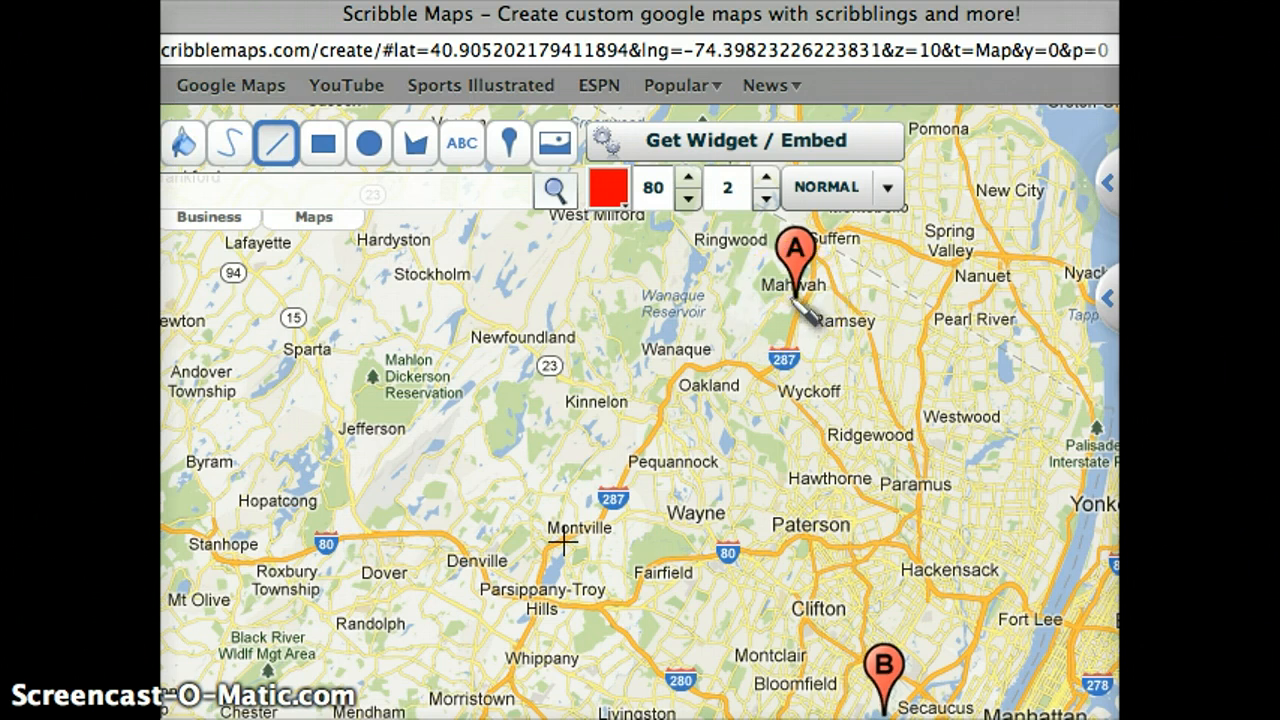
left_click(798, 320)
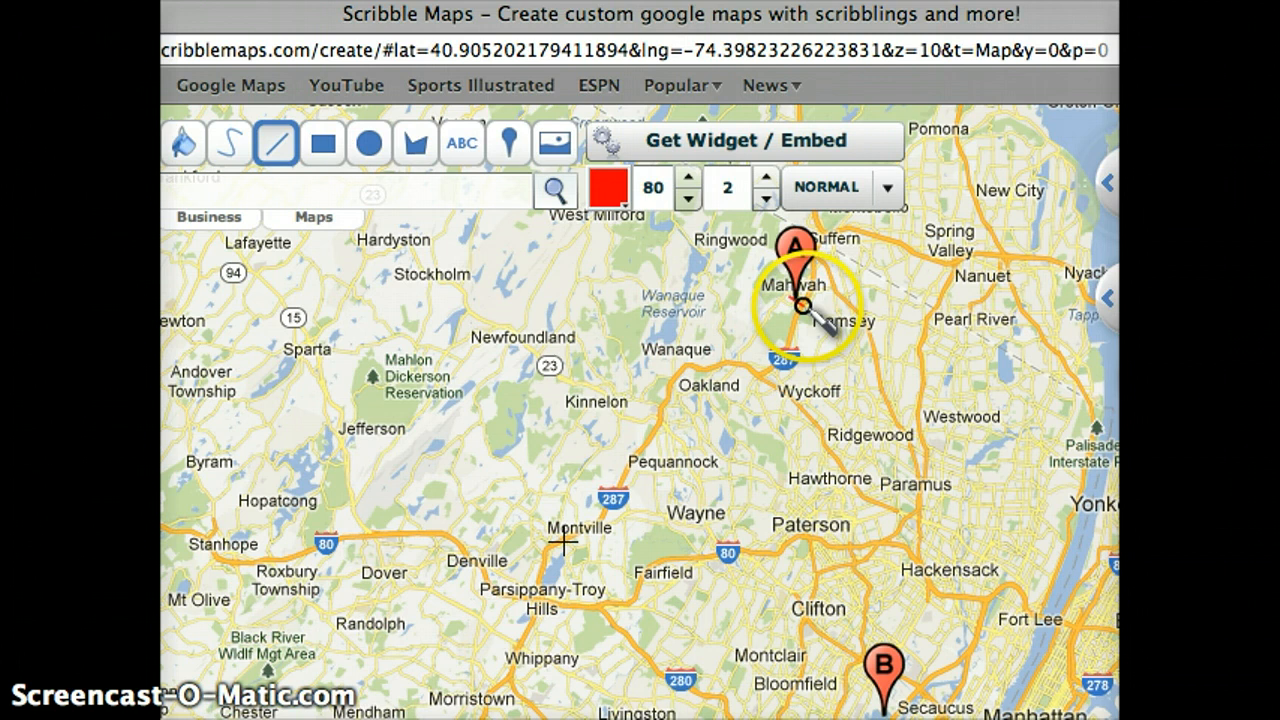
left_click(805, 307)
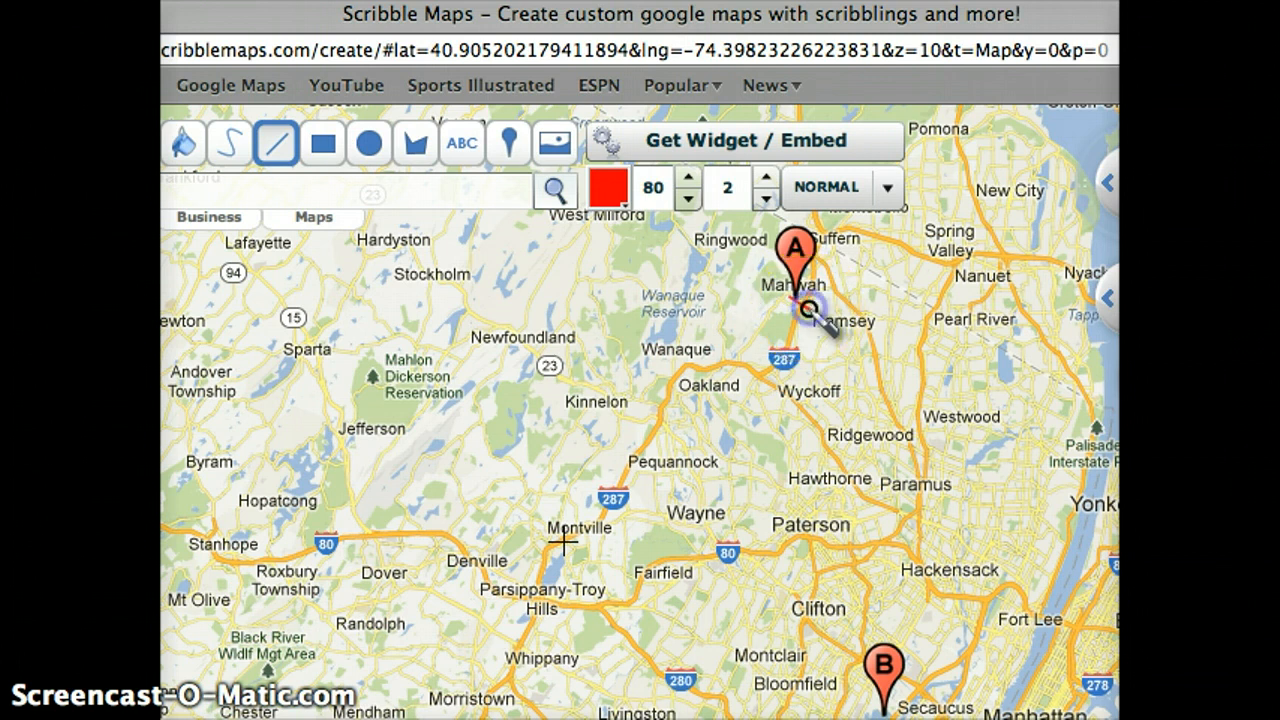
left_click(801, 349)
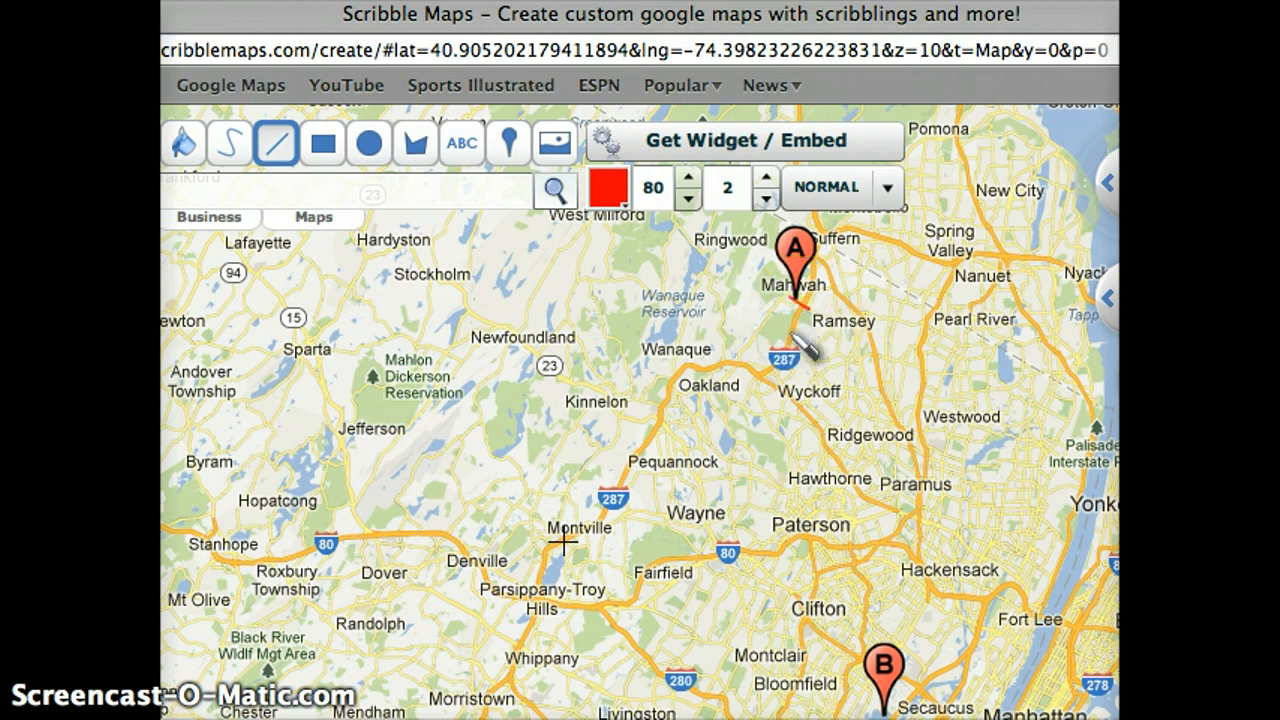
left_click_drag(808, 309, 786, 351)
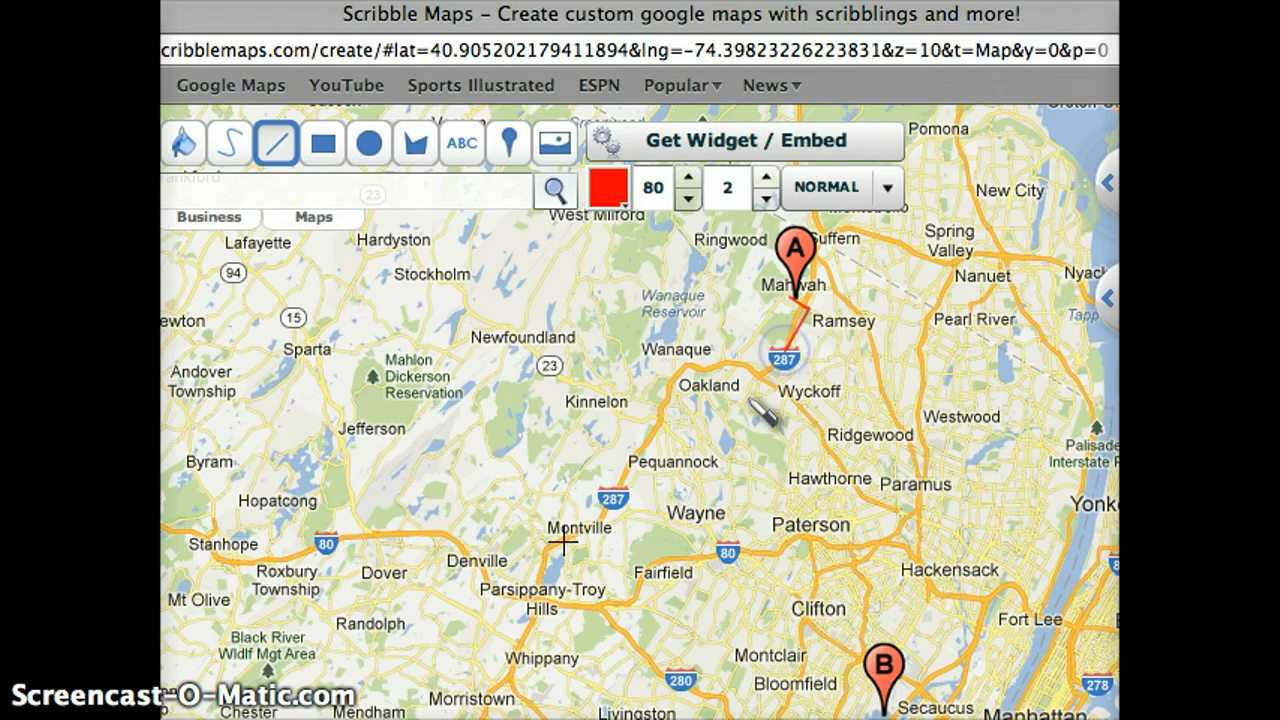
Scribble the rest of the route freehand in red from the Interstate 287 shield past Wyckoff, Paramus and Hackensack to the B marker.
left_click(230, 146)
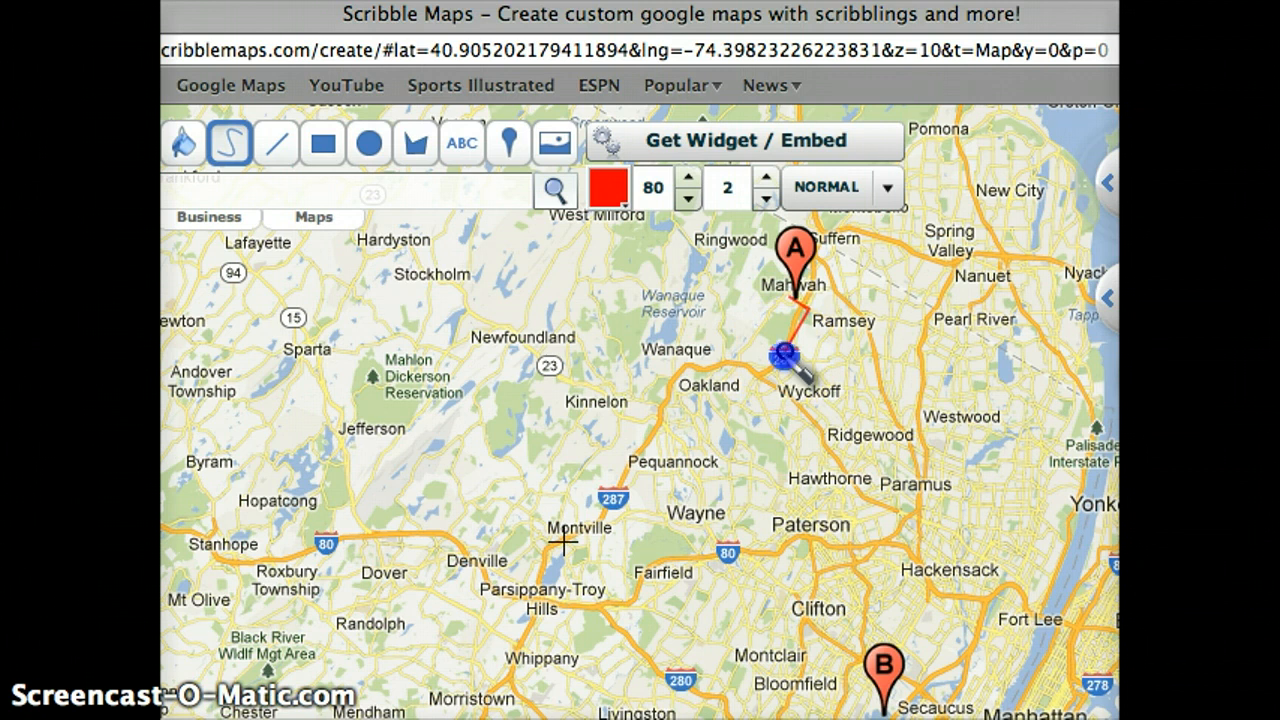
mouse_move(785, 353)
left_mouse_down()
mouse_move(766, 370)
mouse_move(862, 476)
left_mouse_up()
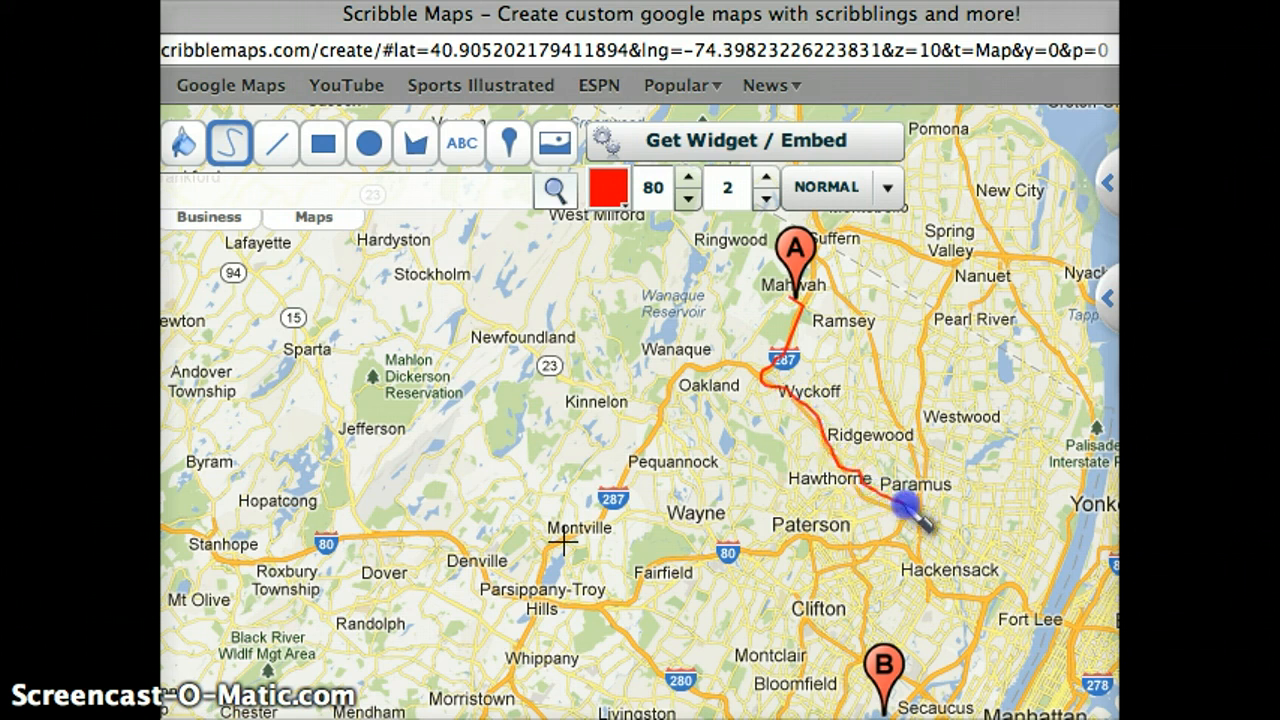
mouse_move(918, 515)
left_mouse_down()
mouse_move(932, 596)
mouse_move(898, 664)
left_mouse_up()
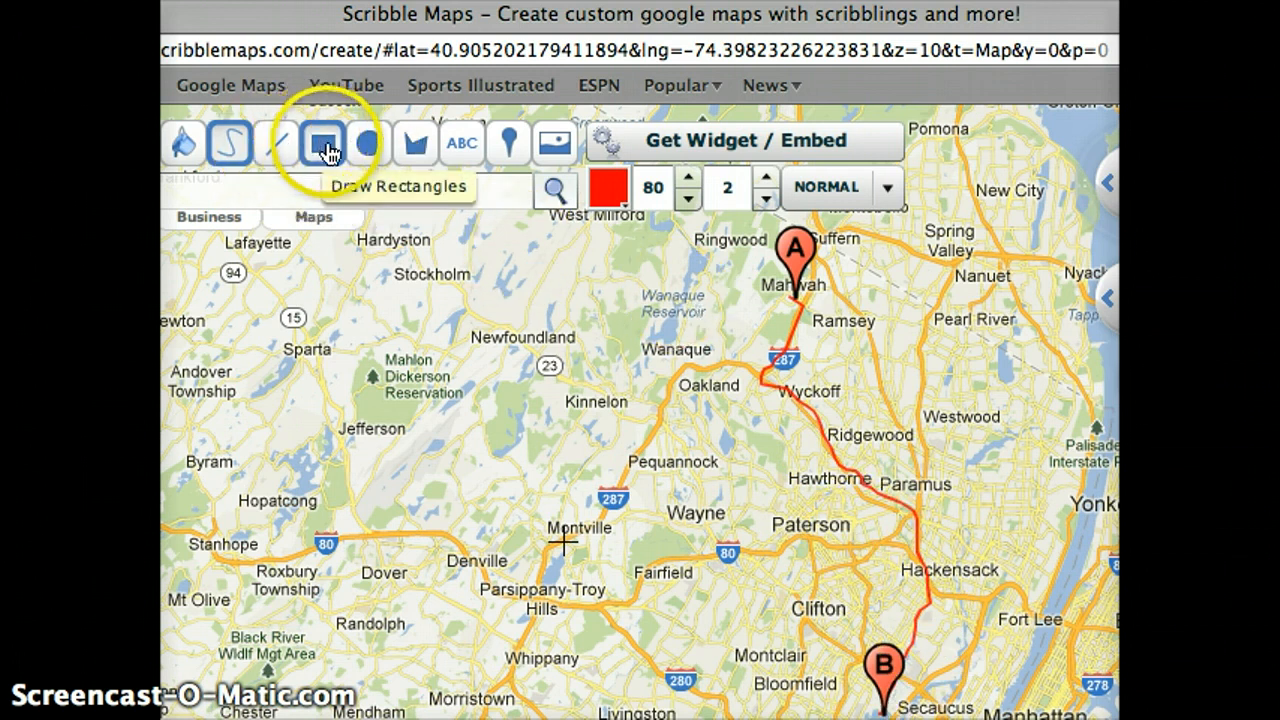
Add a text label titled "Giants Stadium" just above the B marker, leaving its body text at the default.
left_click(461, 143)
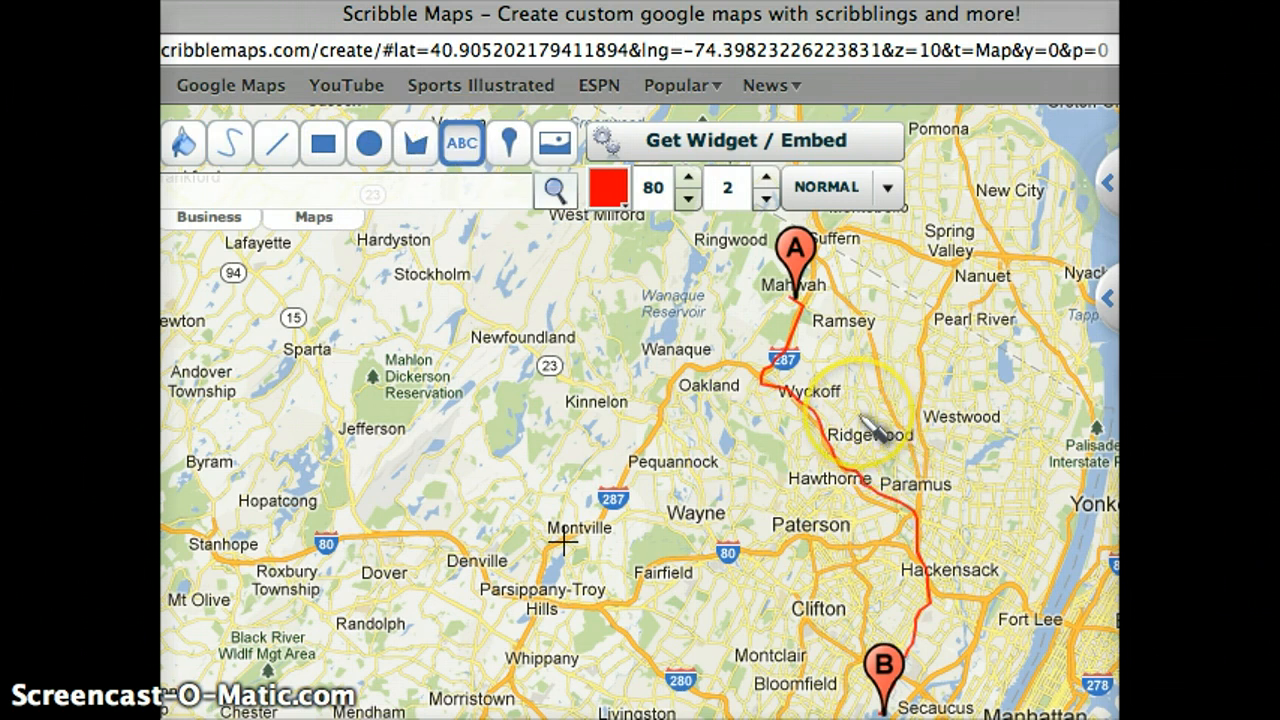
left_click(818, 625)
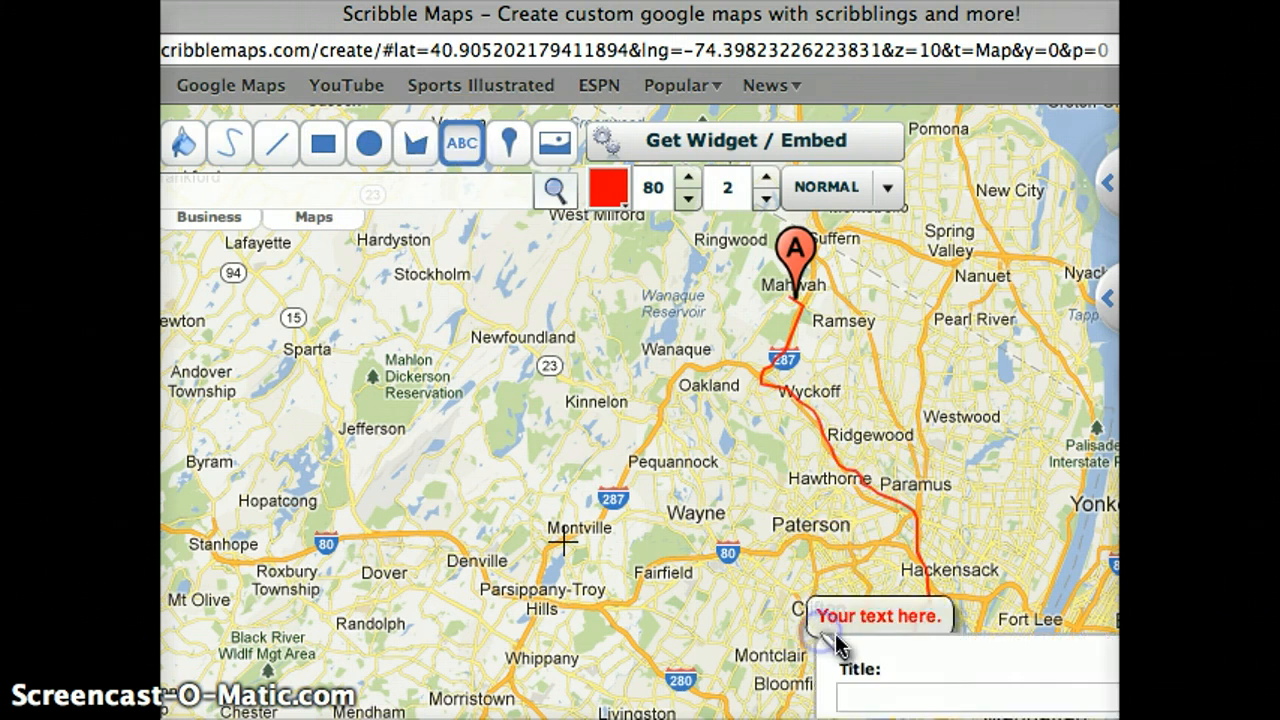
left_click(894, 689)
type("Giants Stadium")
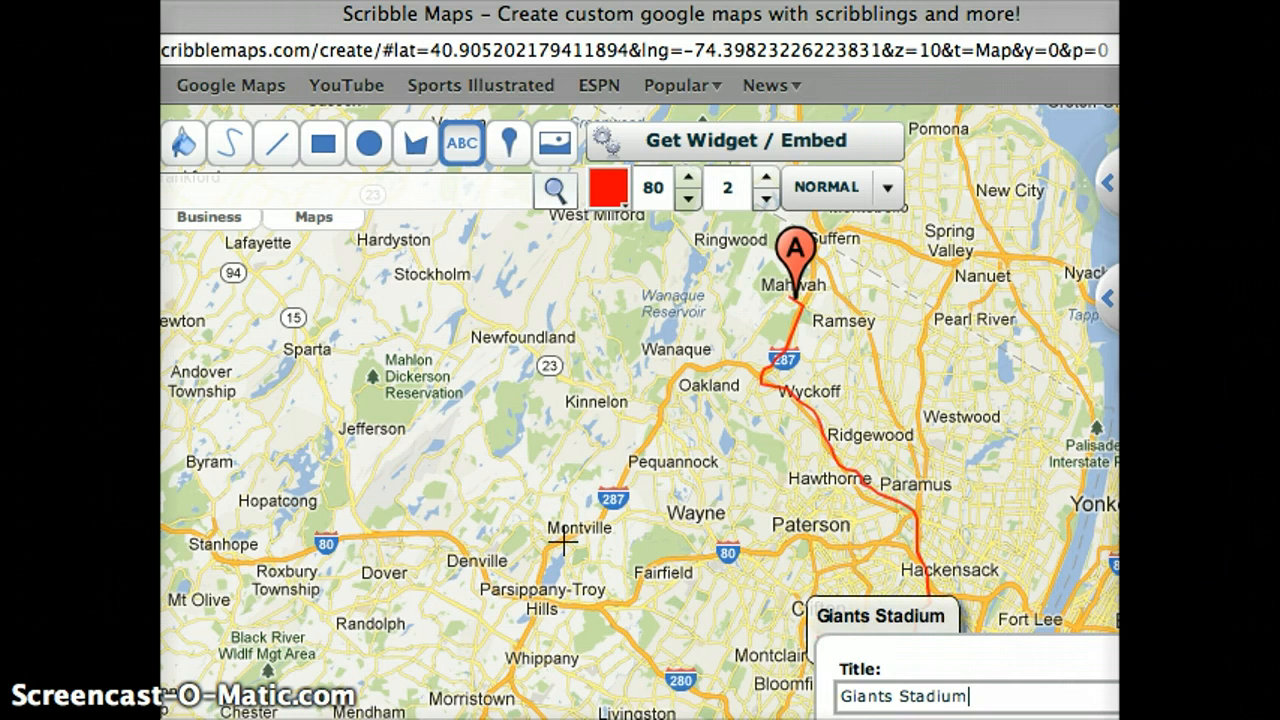
key("Return")
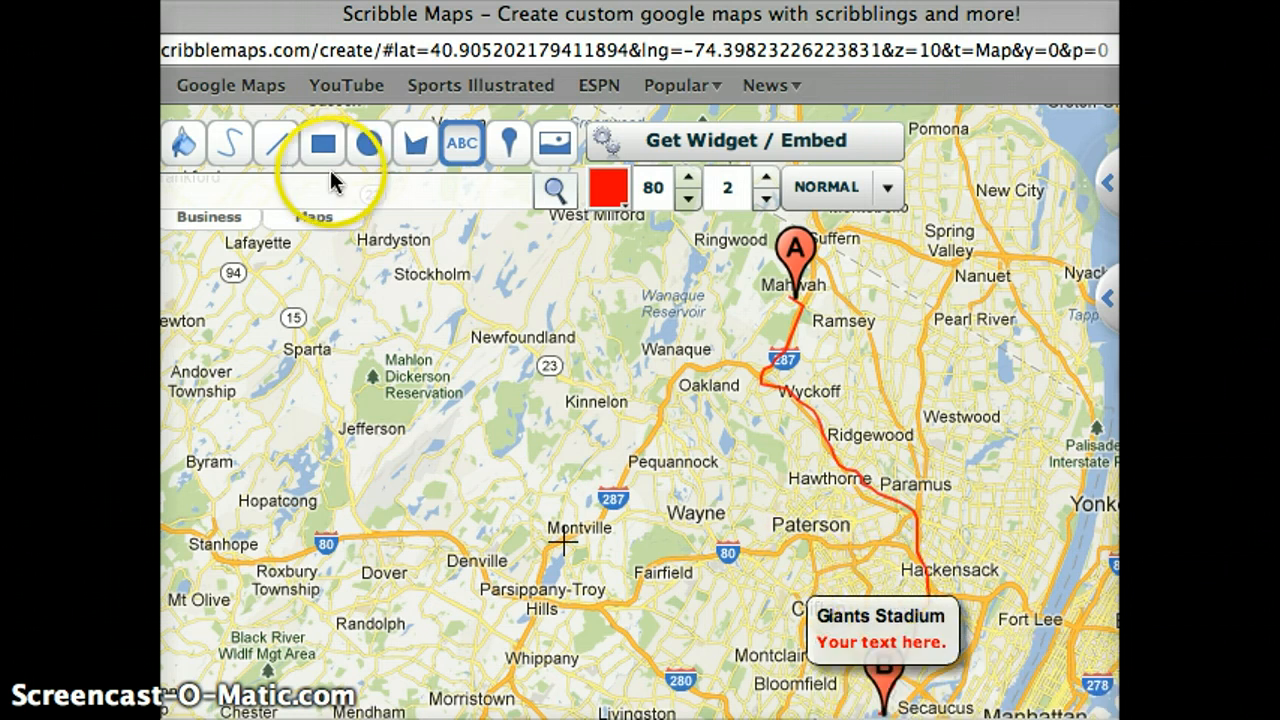
Move the "Giants Stadium" label just west of the B marker so it uncovers the marker and route, and close its editor.
left_click_drag(146, 18, 262, 18)
left_click(171, 143)
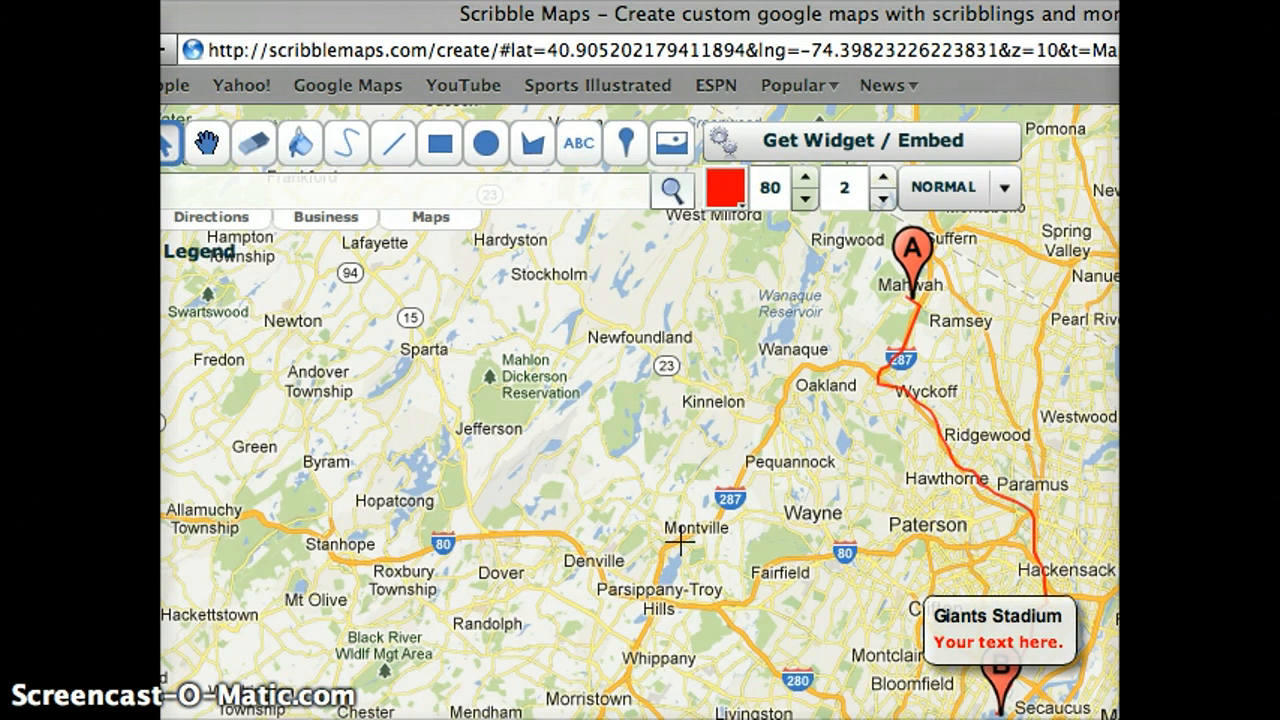
left_click_drag(1238, 12, 1088, 12)
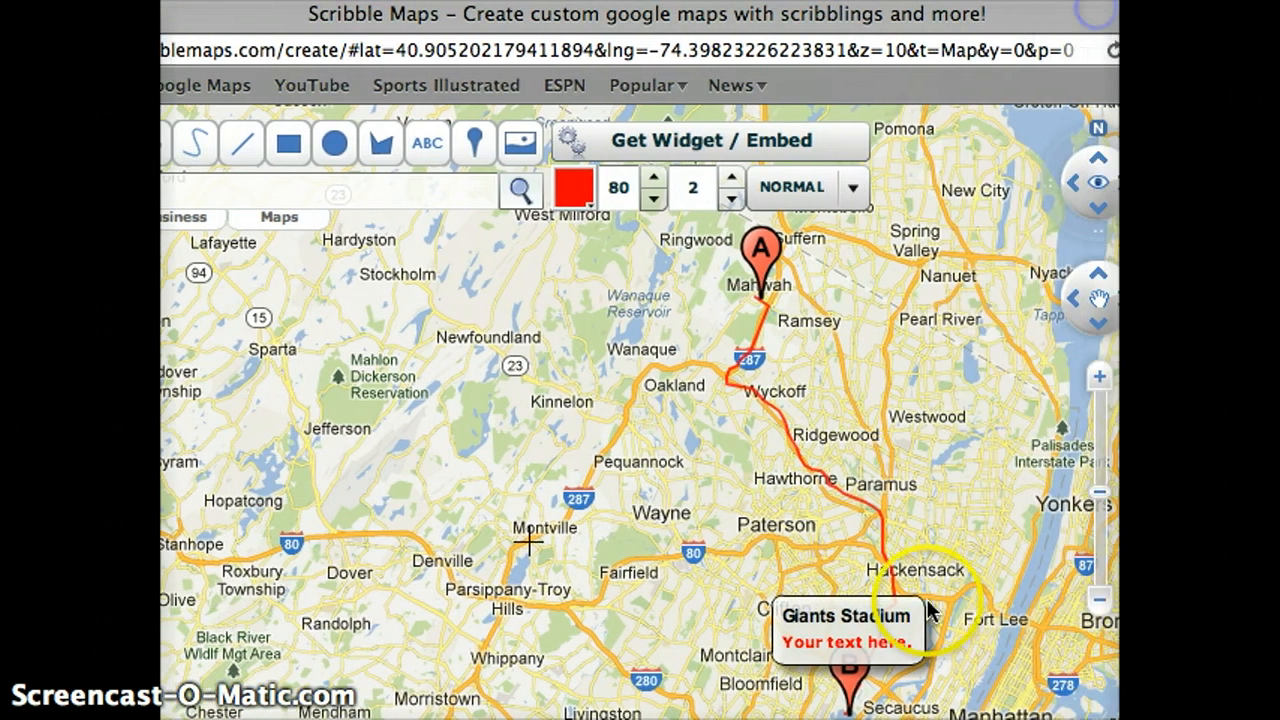
left_click(820, 613)
left_click_drag(820, 614, 742, 664)
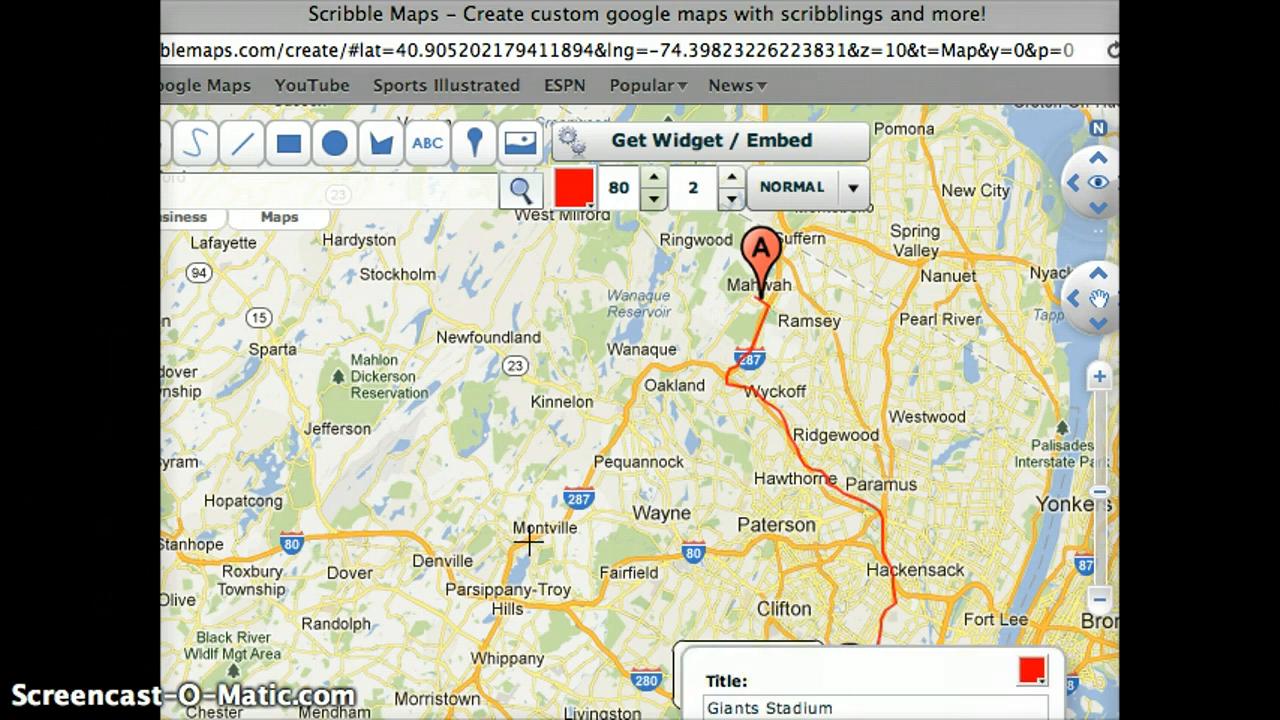
left_click(725, 716)
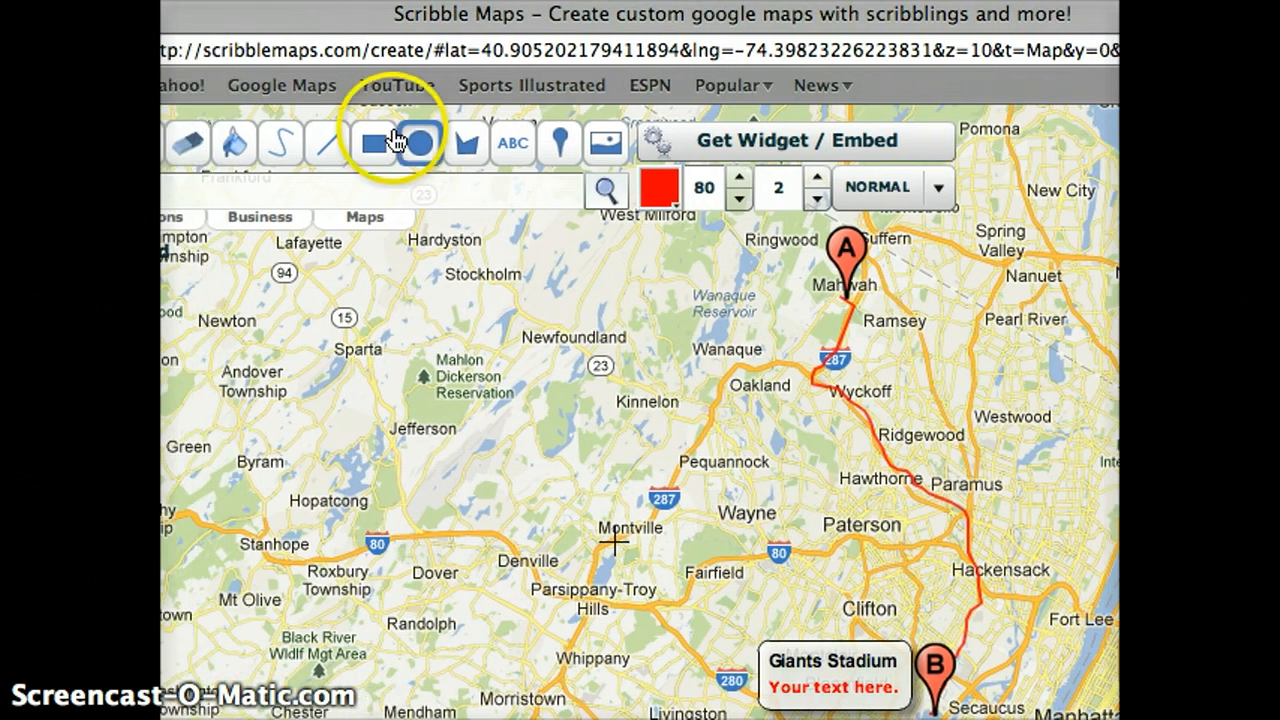
left_click(604, 146)
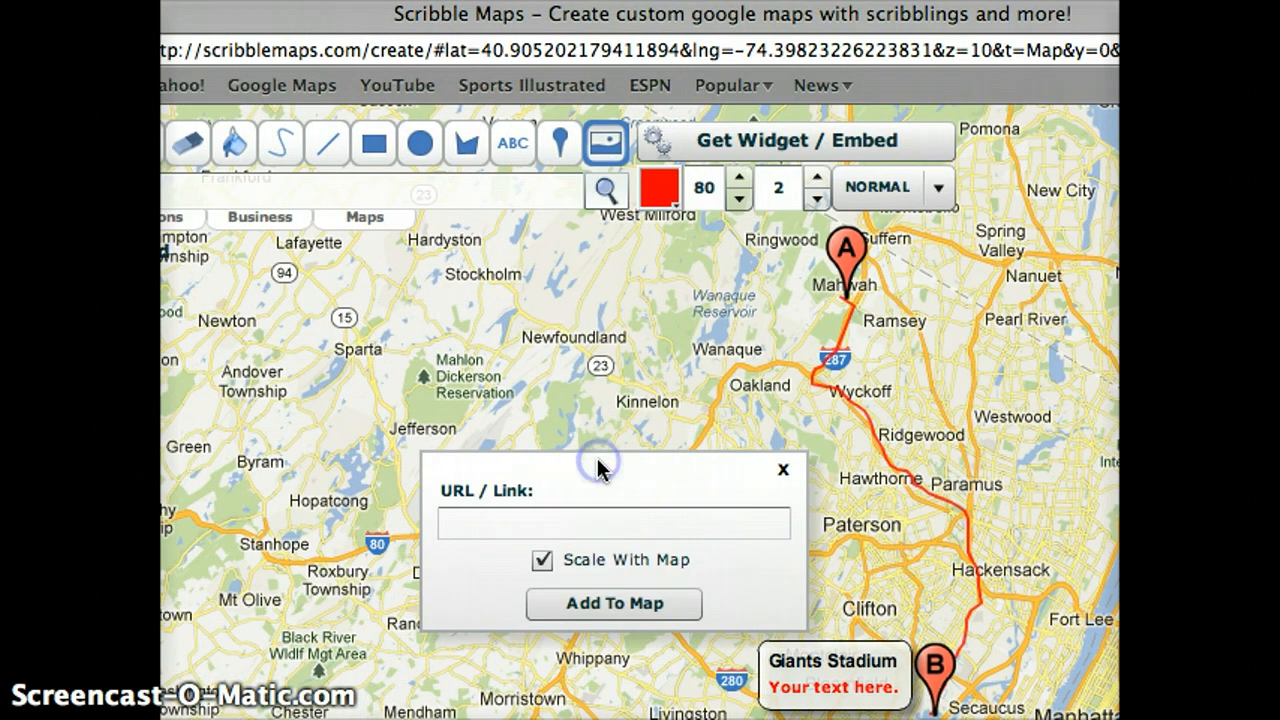
left_click(515, 525)
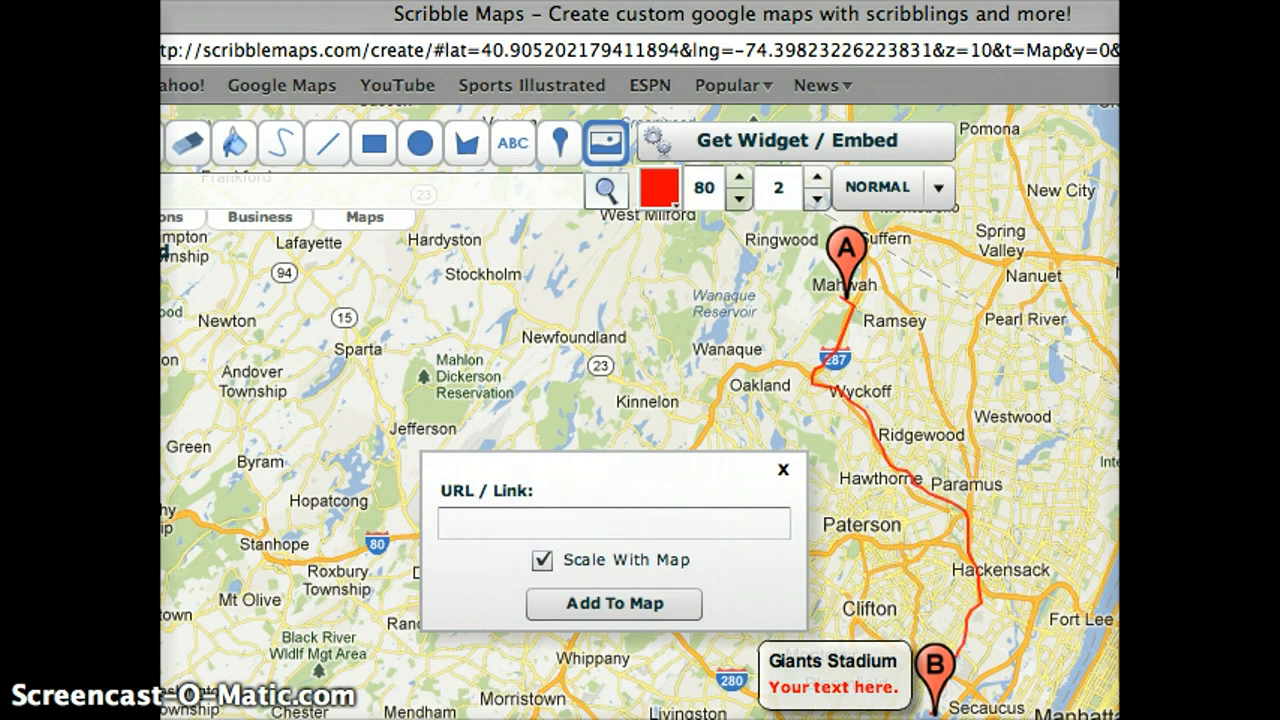
key("super+grave")
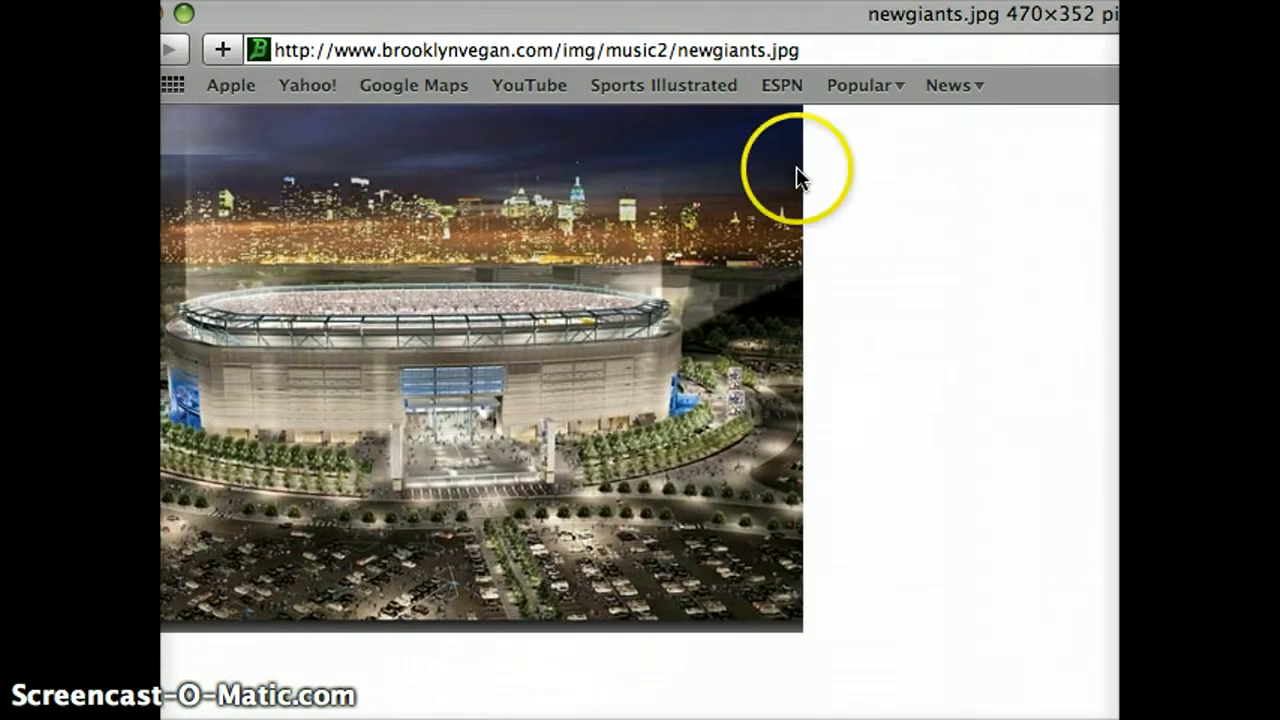
left_click(740, 50)
triple_click(821, 50)
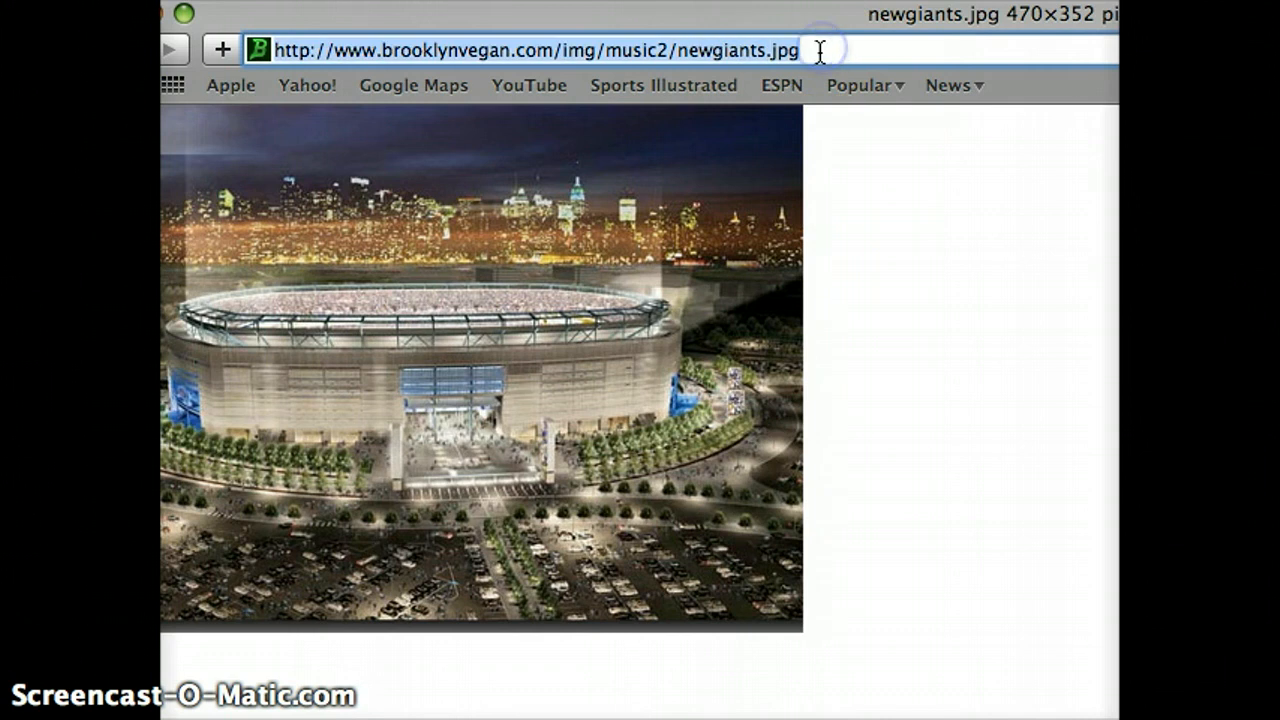
left_click(262, 0)
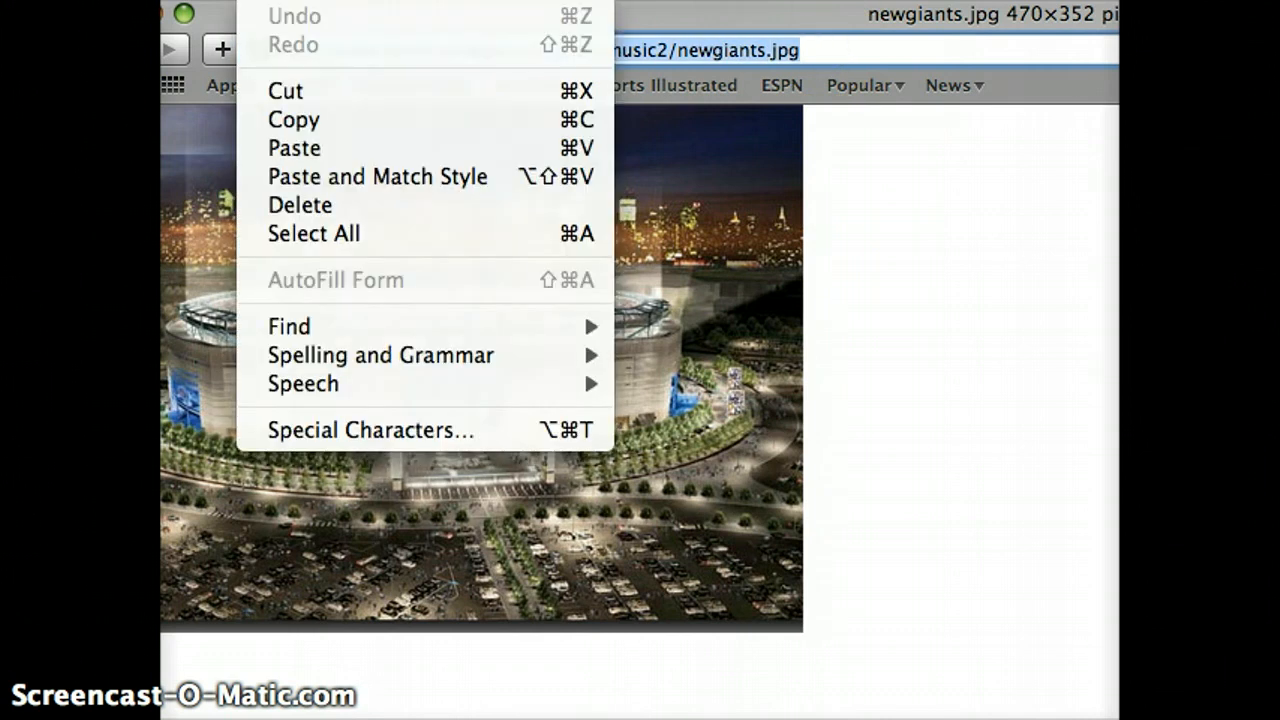
left_click(317, 129)
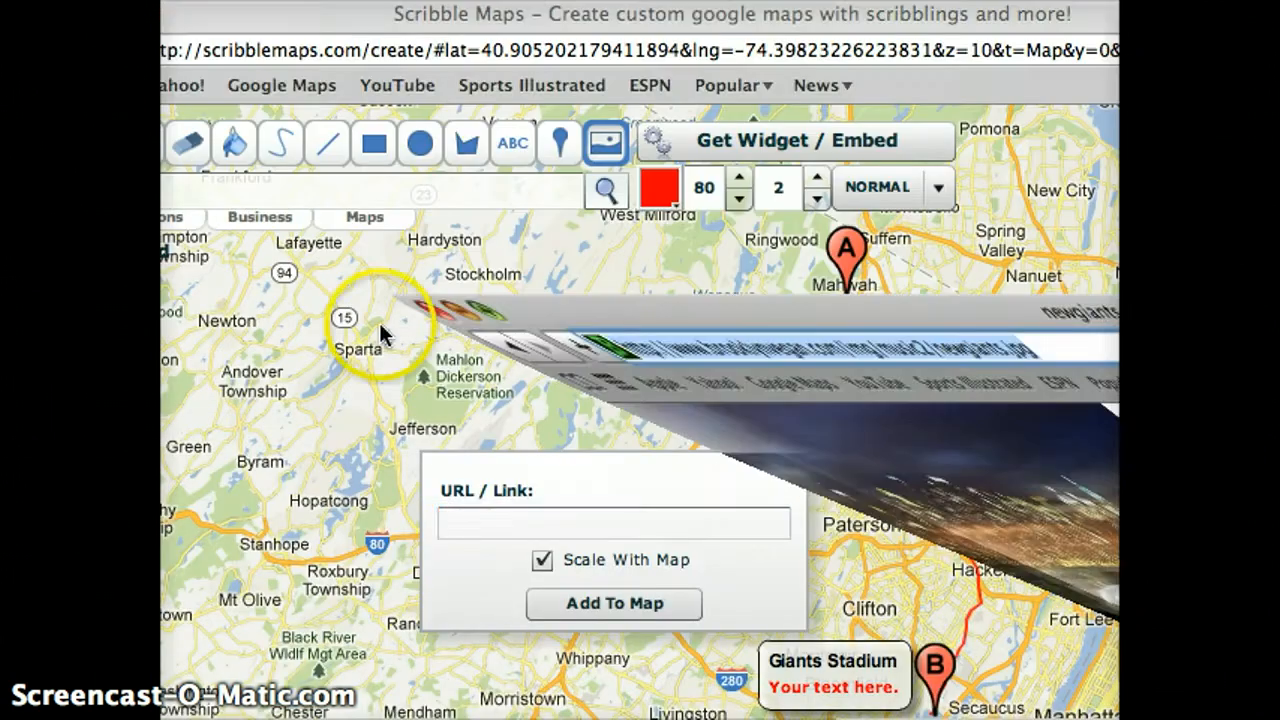
Paste the copied newgiants.jpg link as the image source, keep Scale With Map enabled, and place the picture on the map west of Montville.
left_click(527, 517)
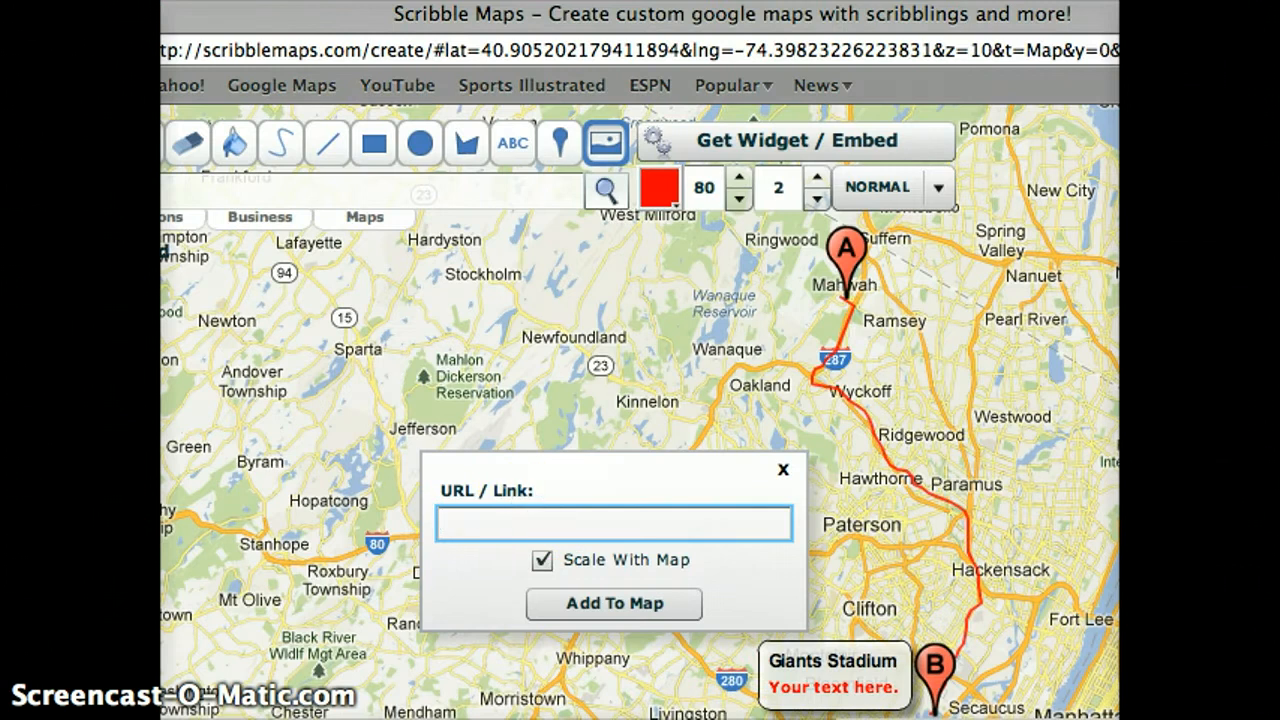
left_click(262, 0)
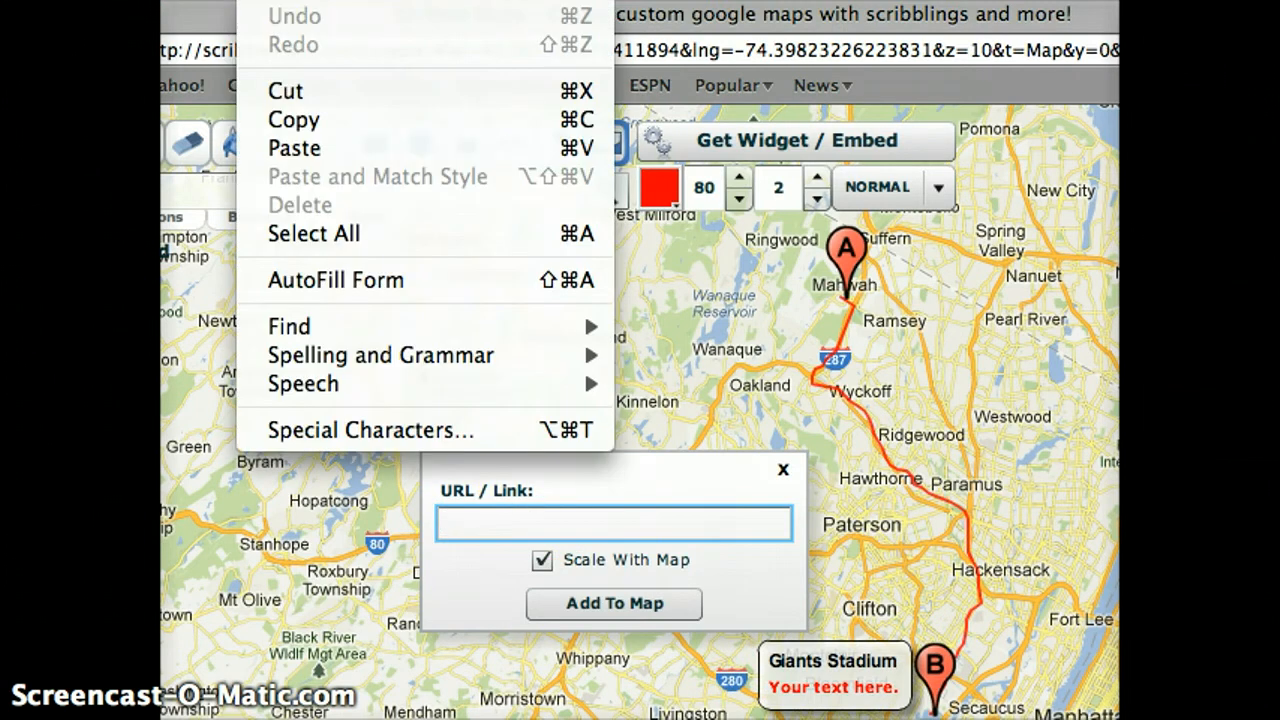
left_click(314, 149)
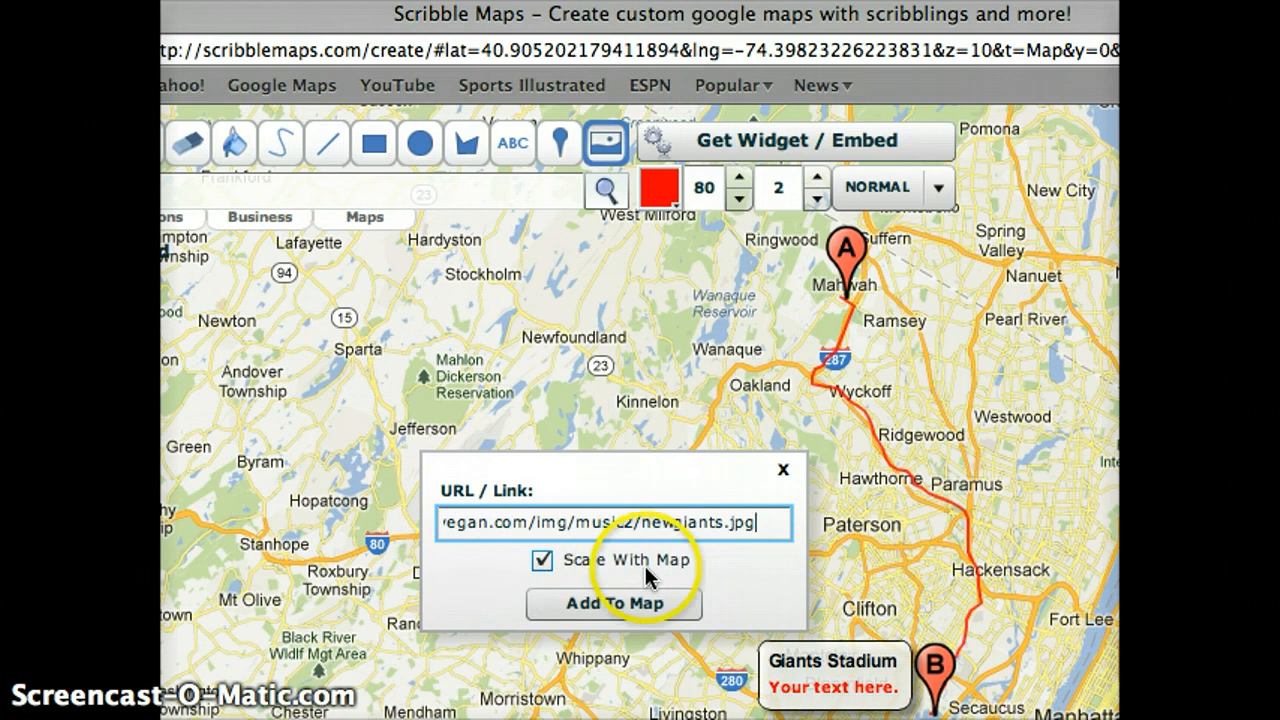
left_click(612, 604)
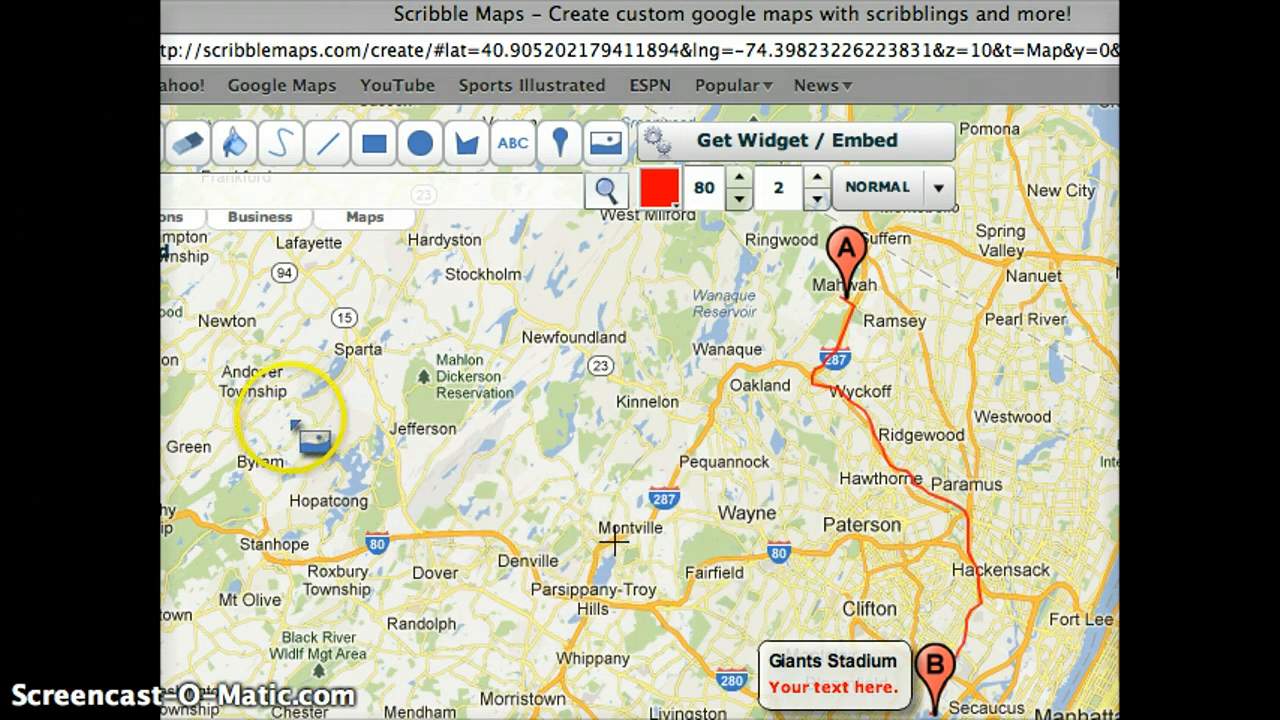
left_click(241, 392)
left_click(373, 465)
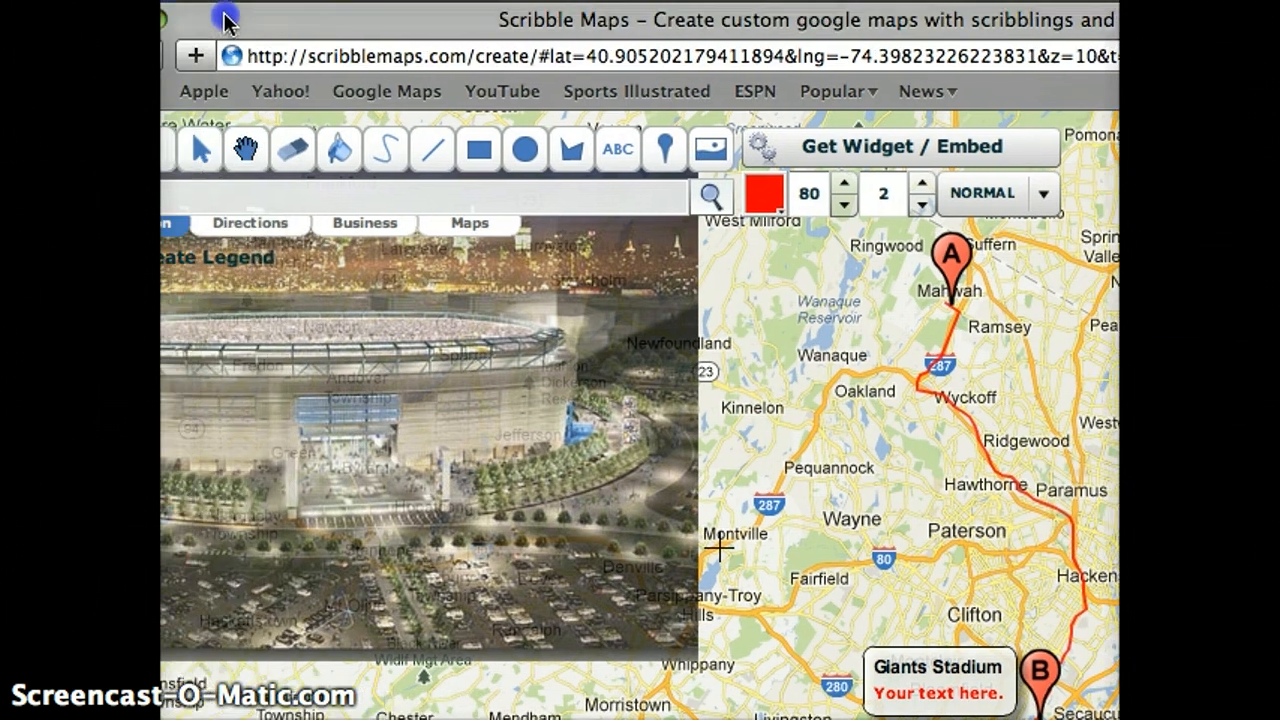
Add driving directions from "Ramapo College of nj" to "Meadowlands Sports Complex" to the map.
left_click(276, 236)
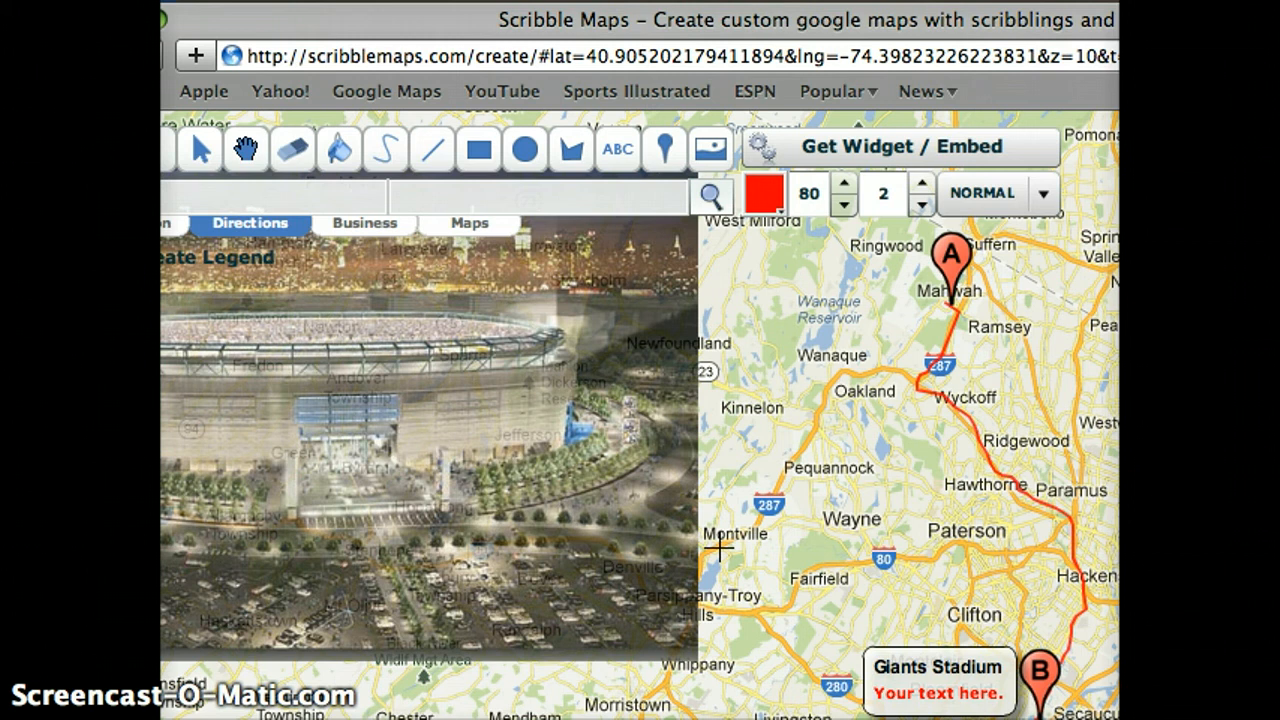
type("o Cel")
key("BackSpace")
key("BackSpace")
type("ollege of nj")
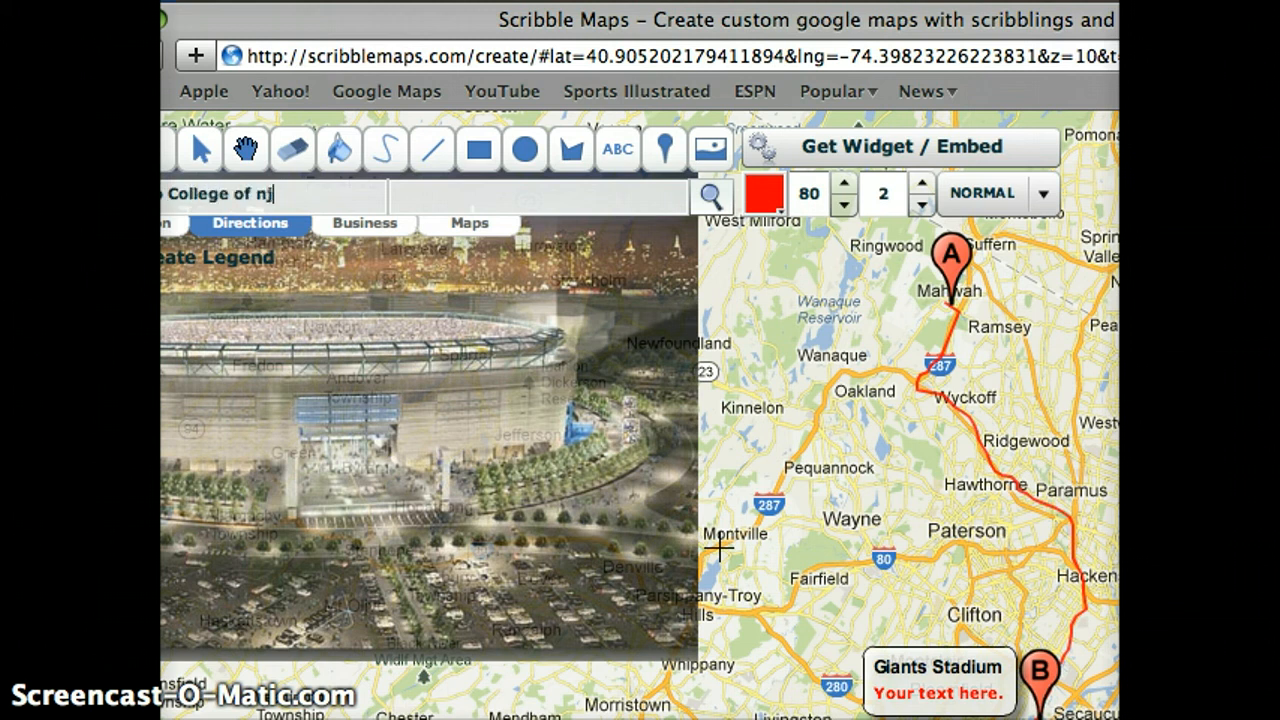
left_click(400, 198)
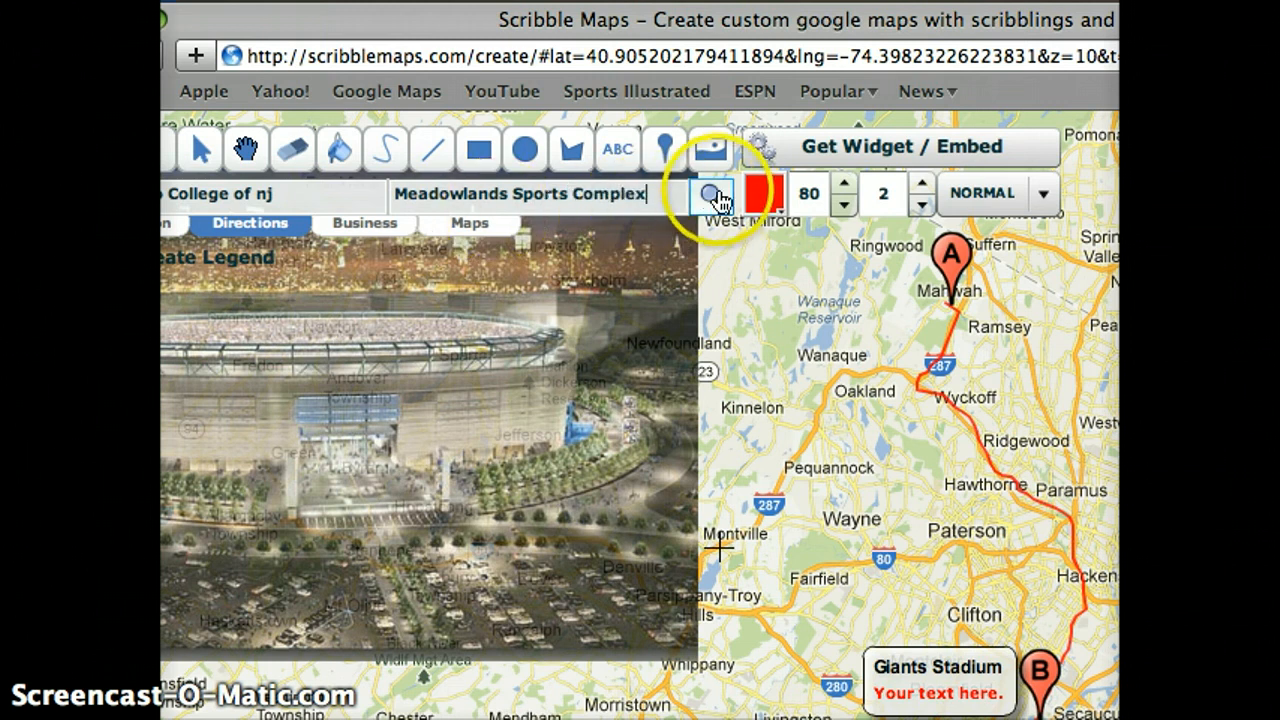
left_click(709, 197)
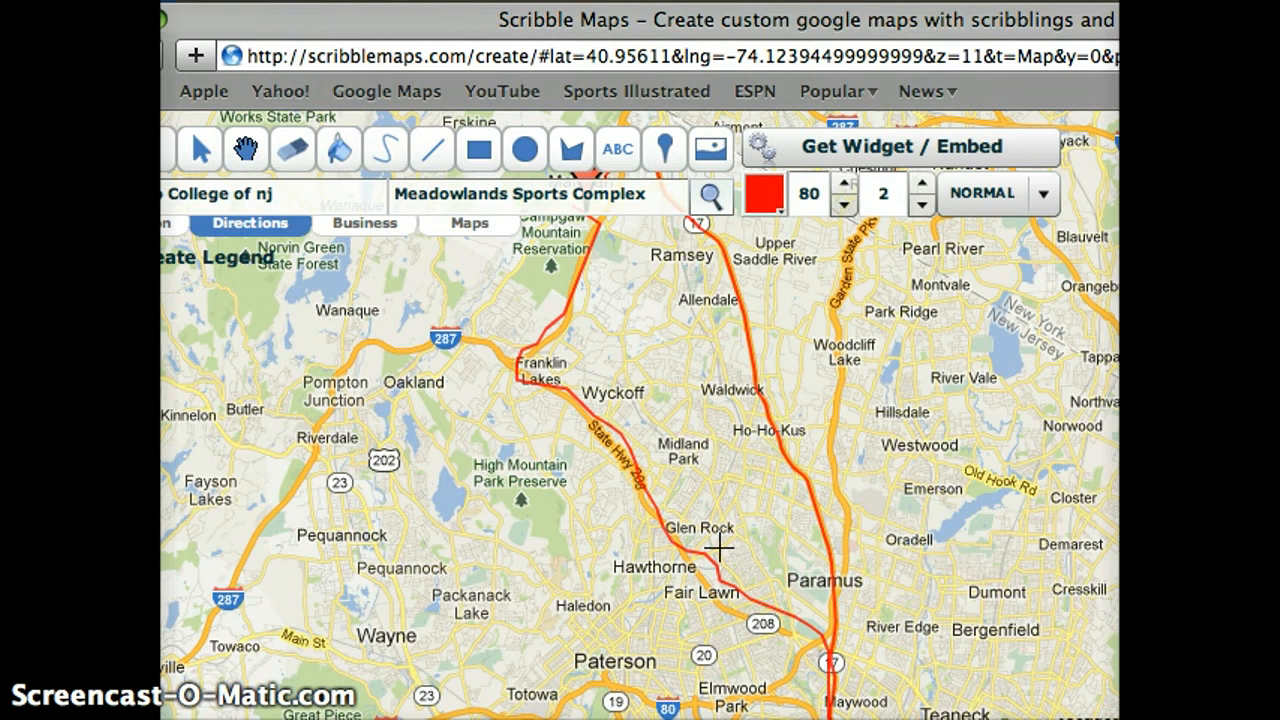
Examine the new directions route between the A and B markers and compare it with the hand-drawn route.
scroll(719, 547, "down", 2)
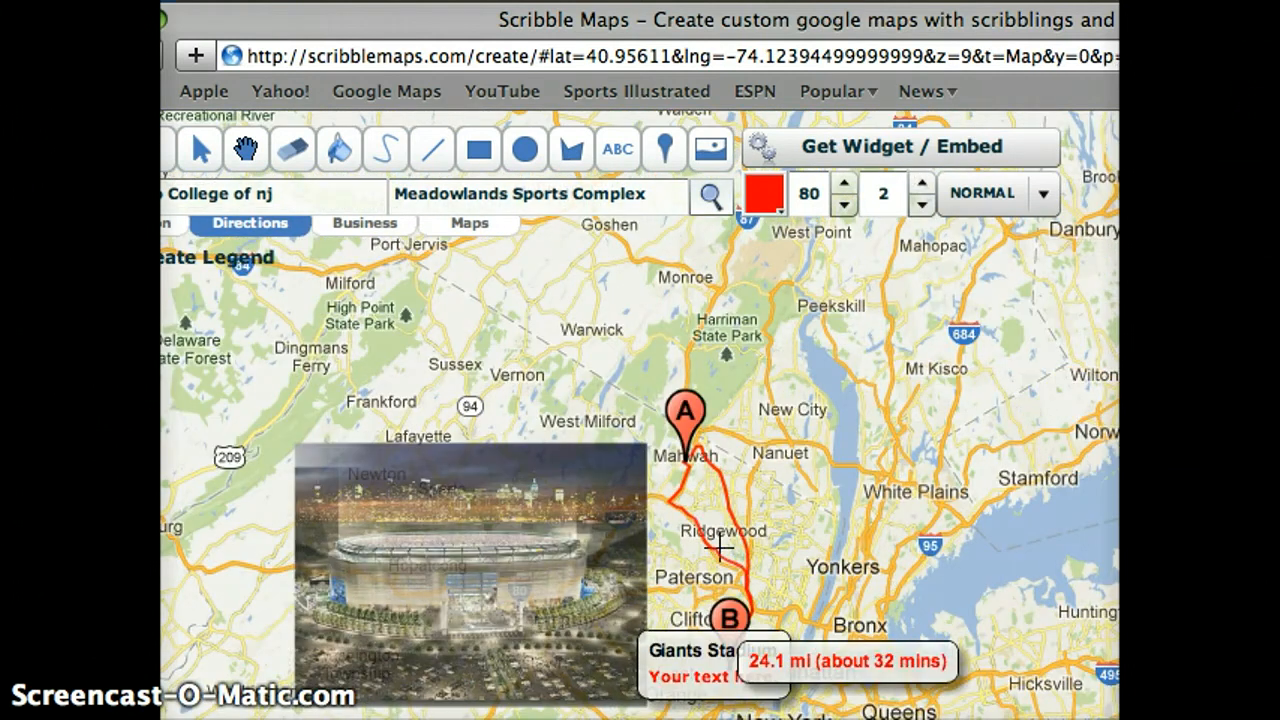
scroll(719, 547, "up", 1)
scroll(719, 547, "up", 1)
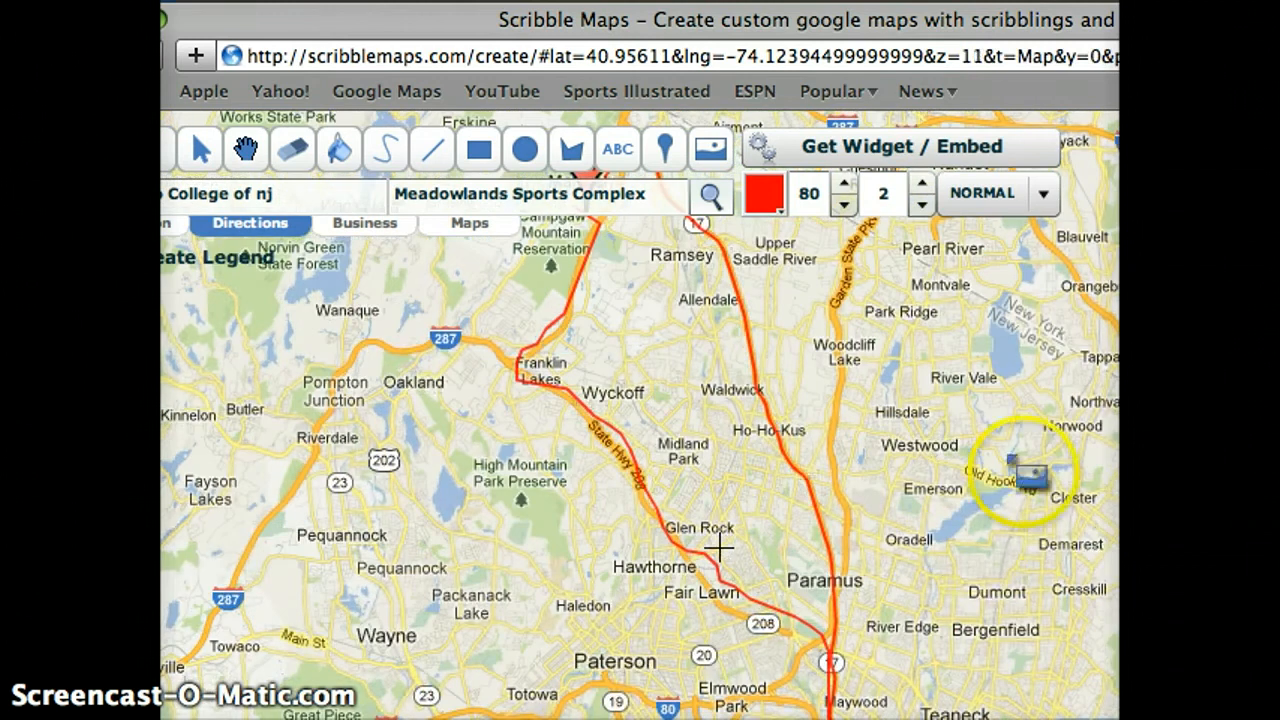
left_click(200, 150)
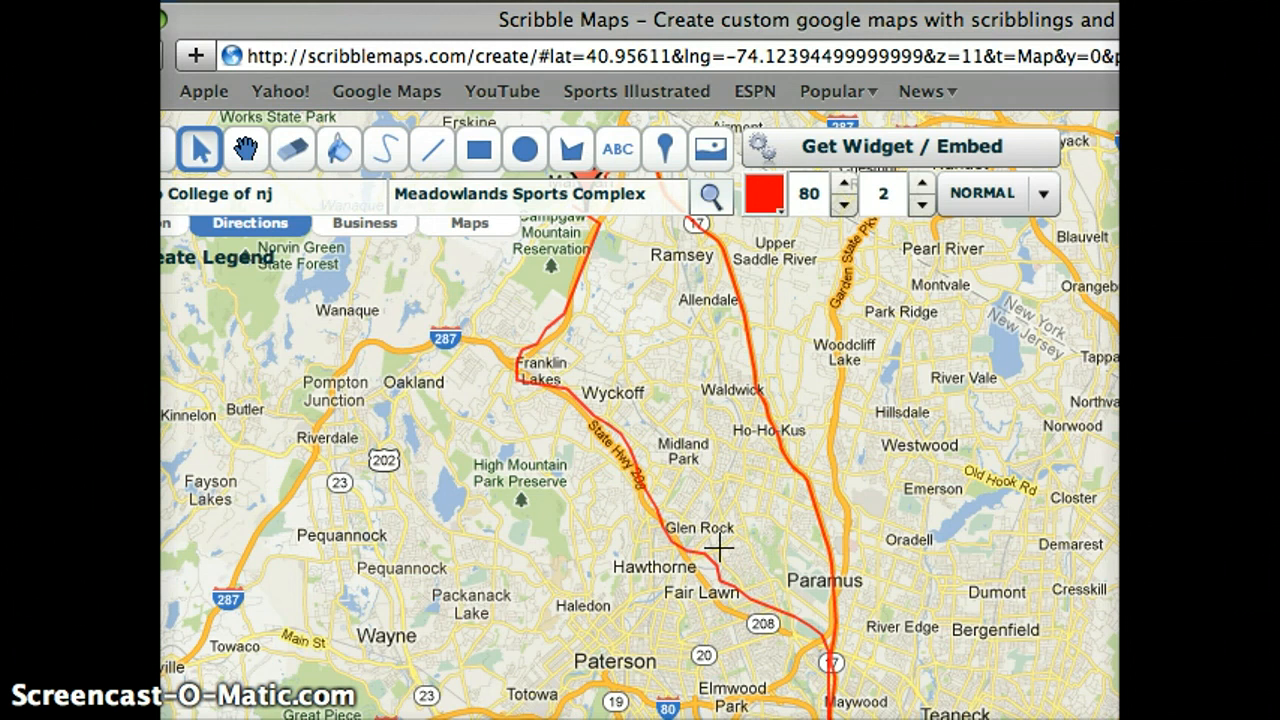
left_click_drag(756, 243, 730, 451)
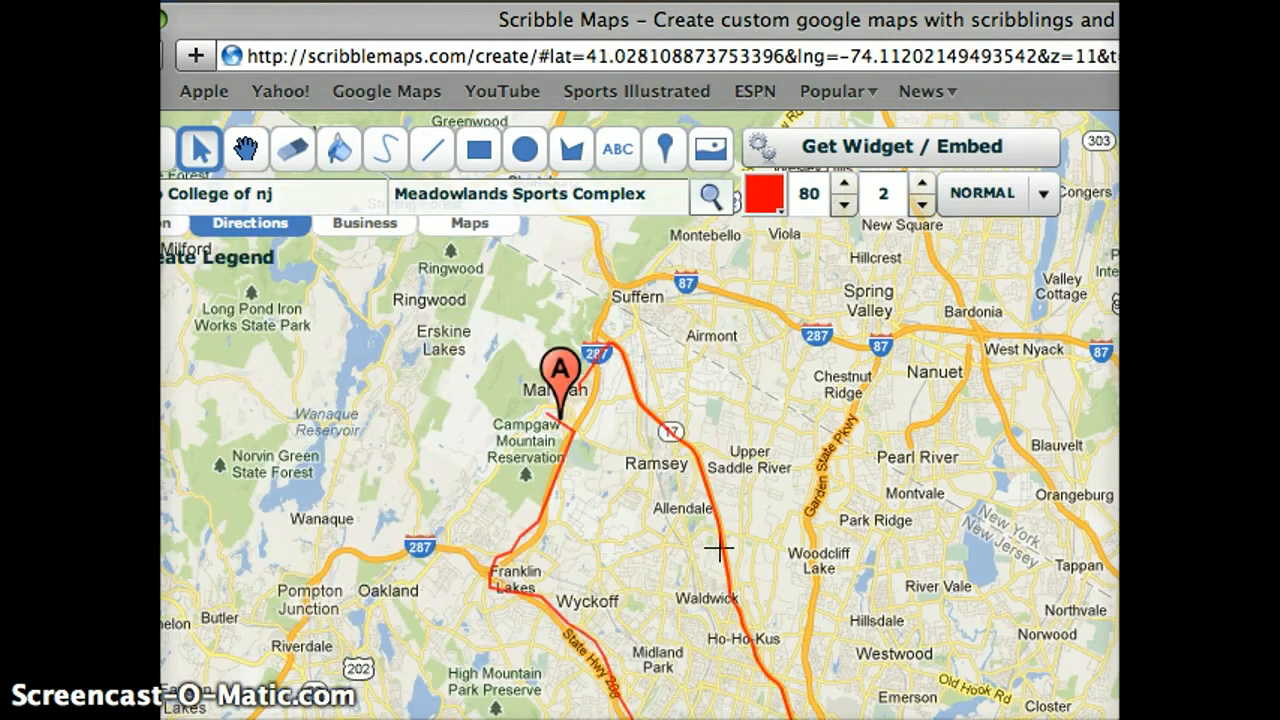
scroll(718, 549, "down", 2)
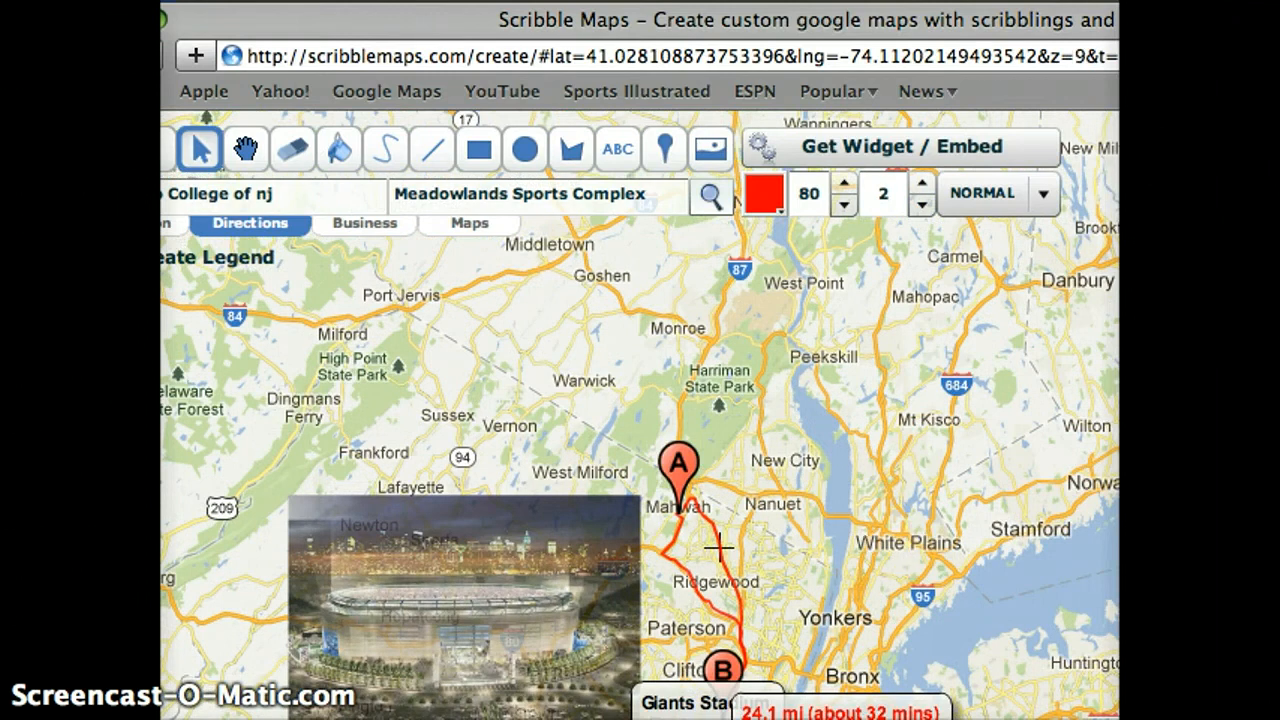
left_click_drag(924, 490, 934, 371)
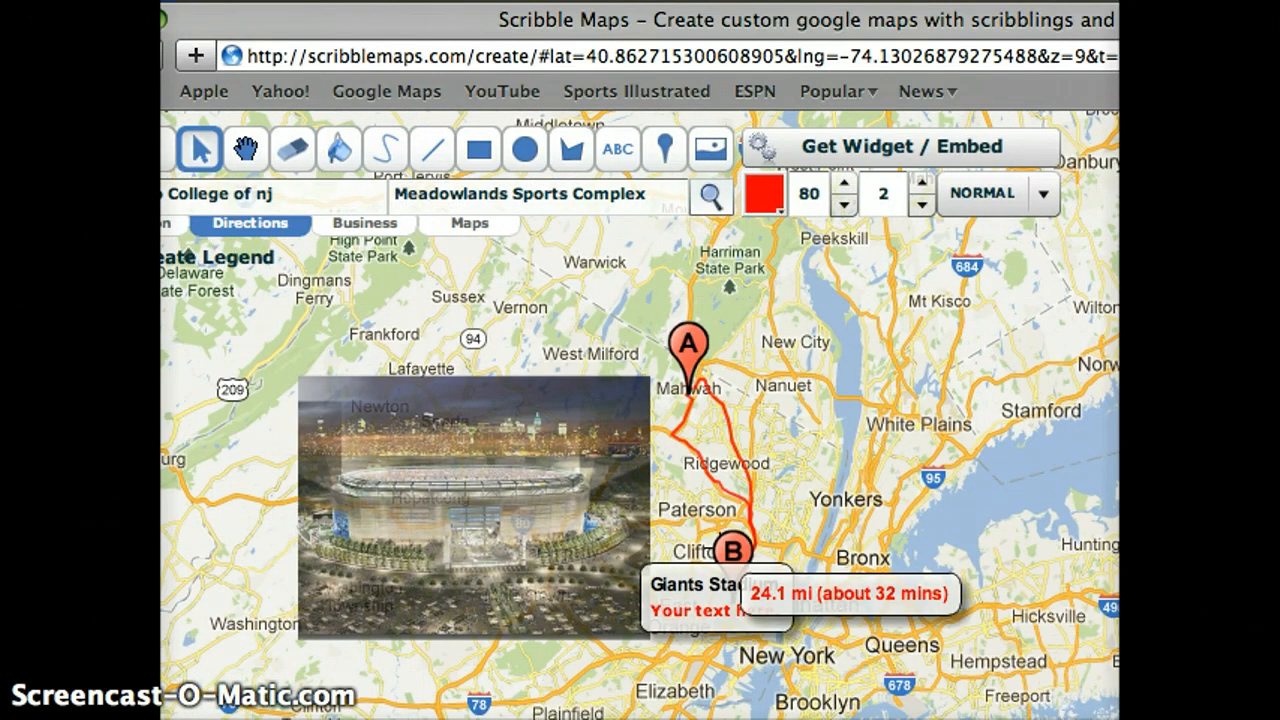
scroll(934, 371, "up", 1)
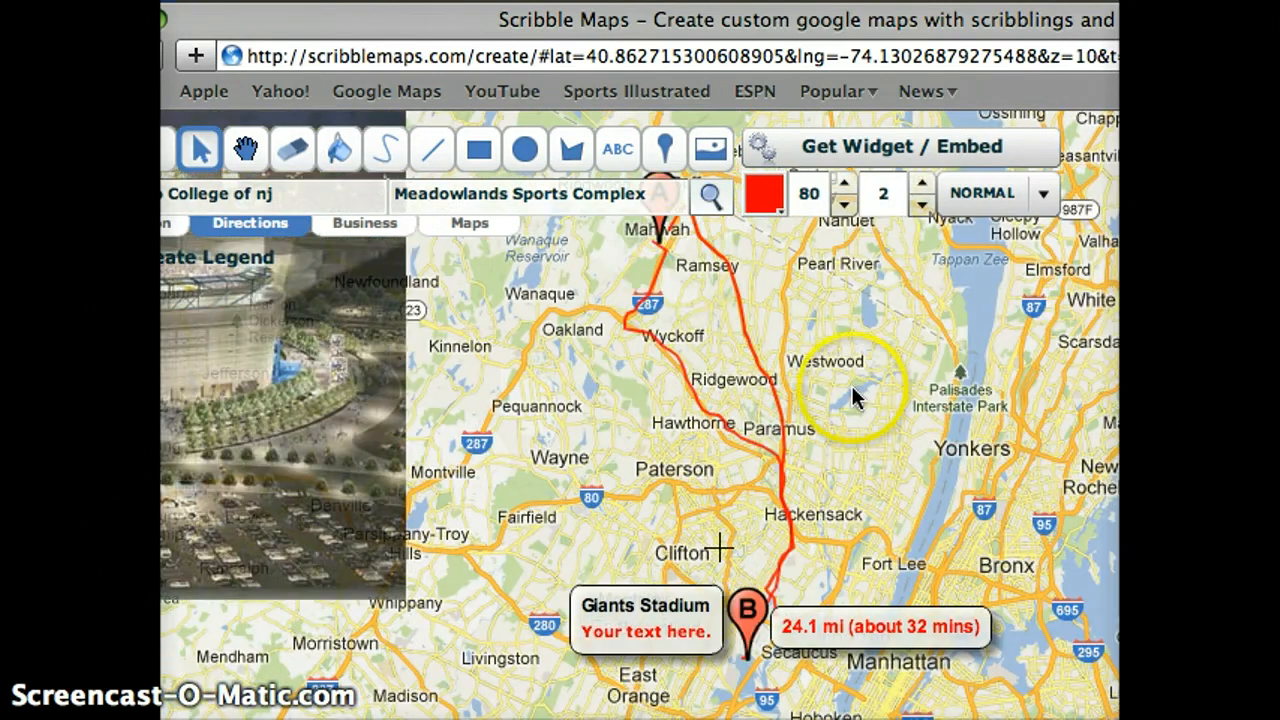
mouse_move(632, 318)
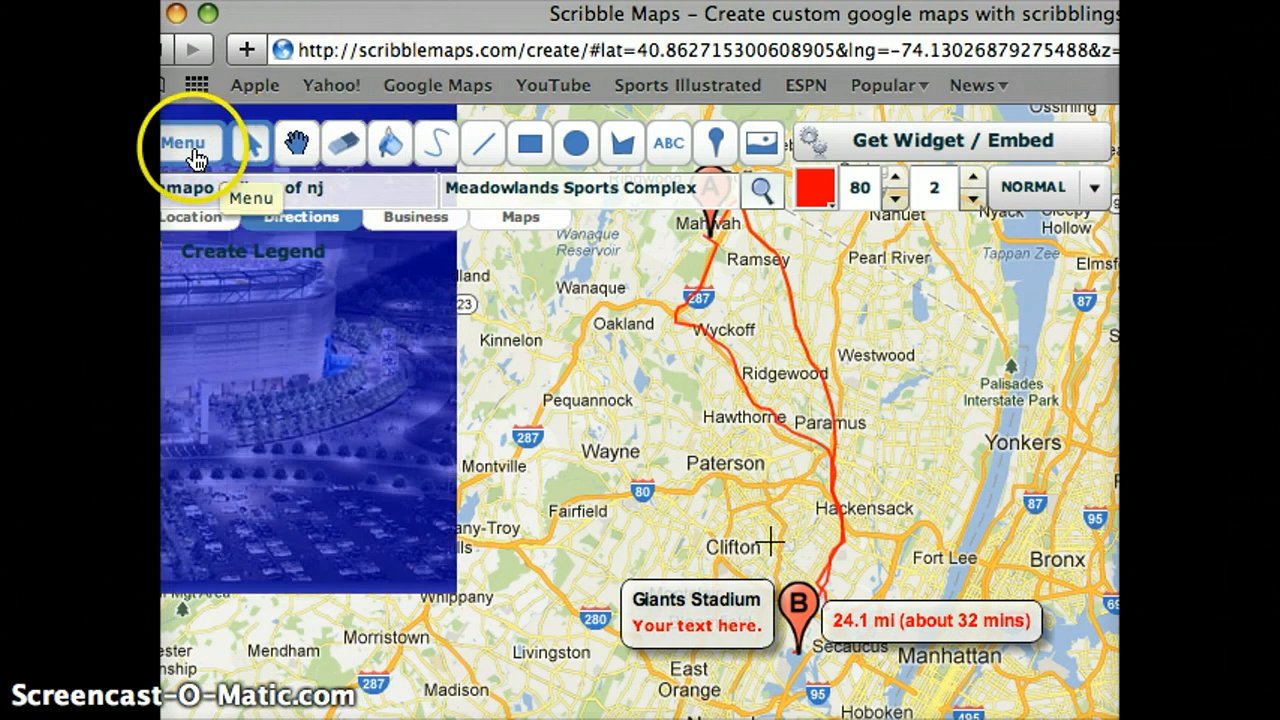
Open the printable version of the map to preview it, and close its window.
left_click(190, 150)
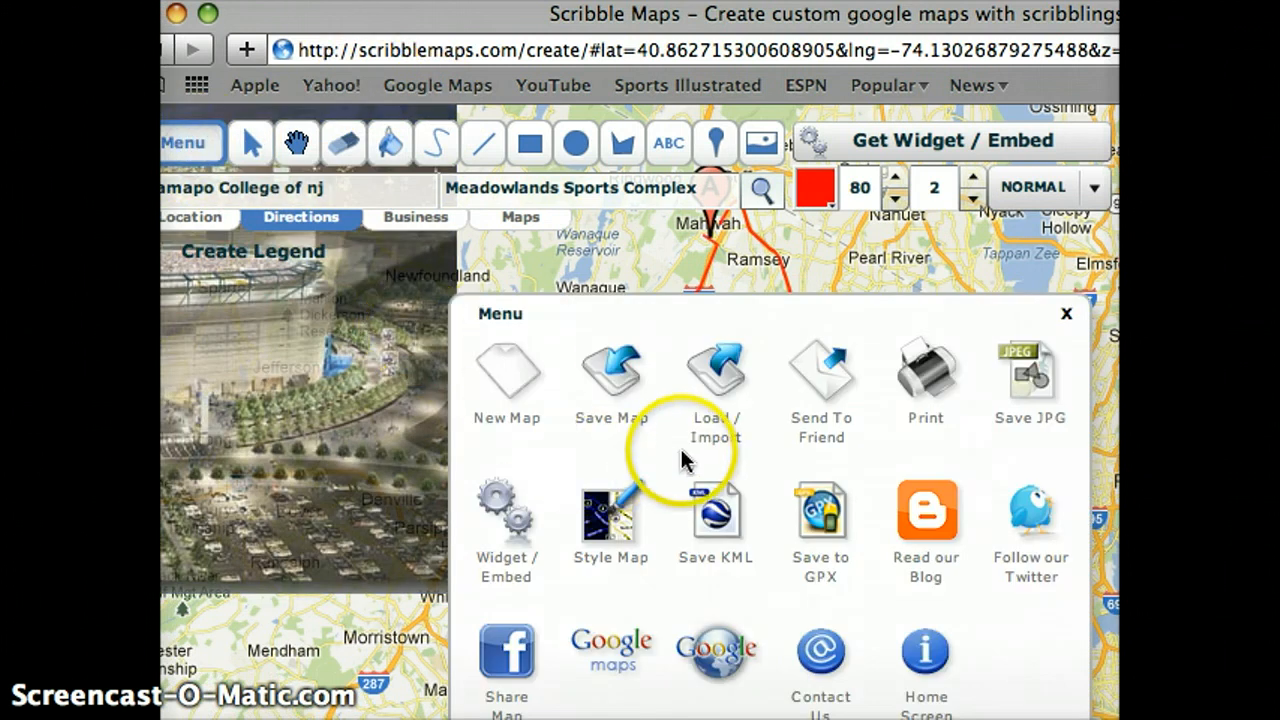
left_click(930, 386)
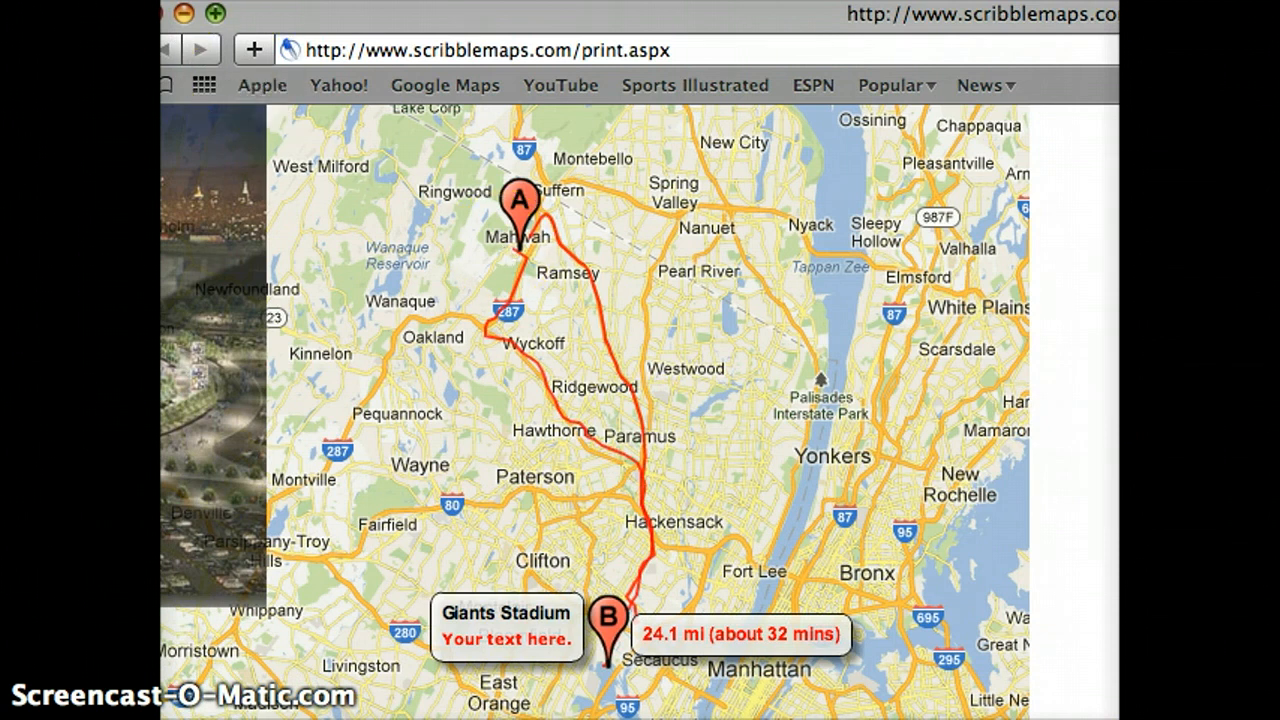
left_click(155, 13)
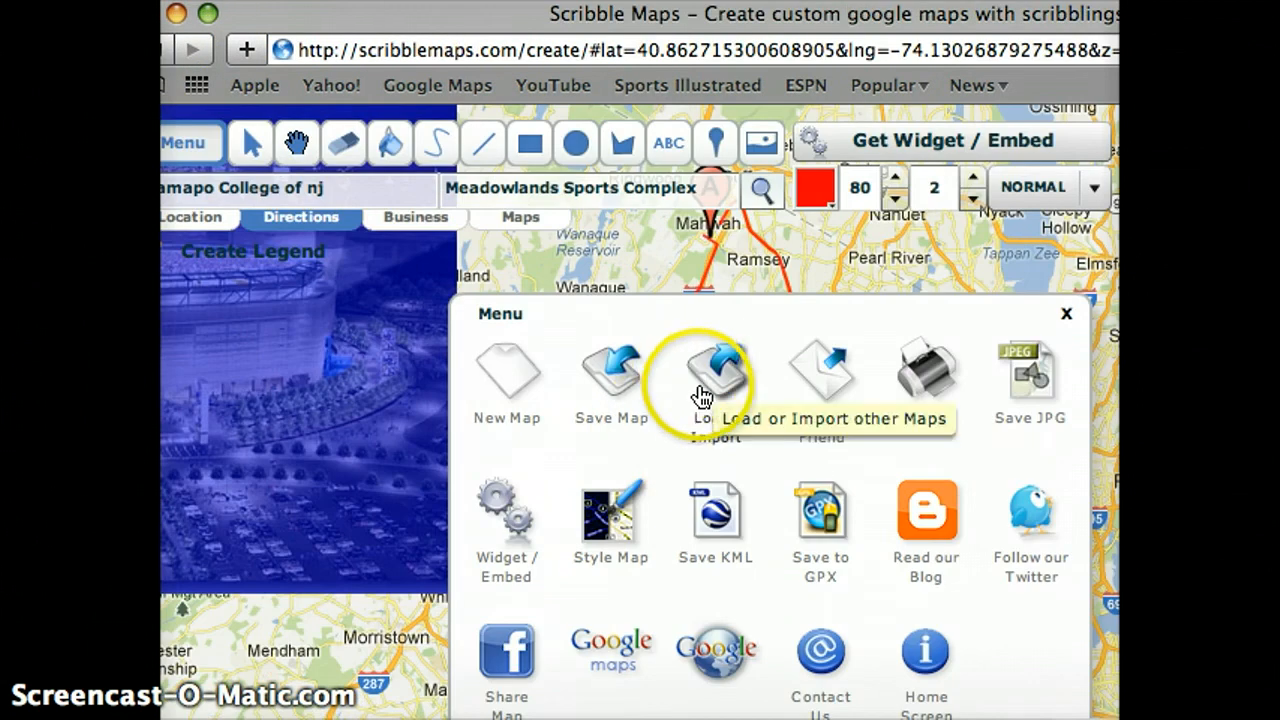
Start saving the map with the title "Directions to Giants Stadium" and the description "From Ramapo college", leaving AutoSave enabled.
left_click(626, 390)
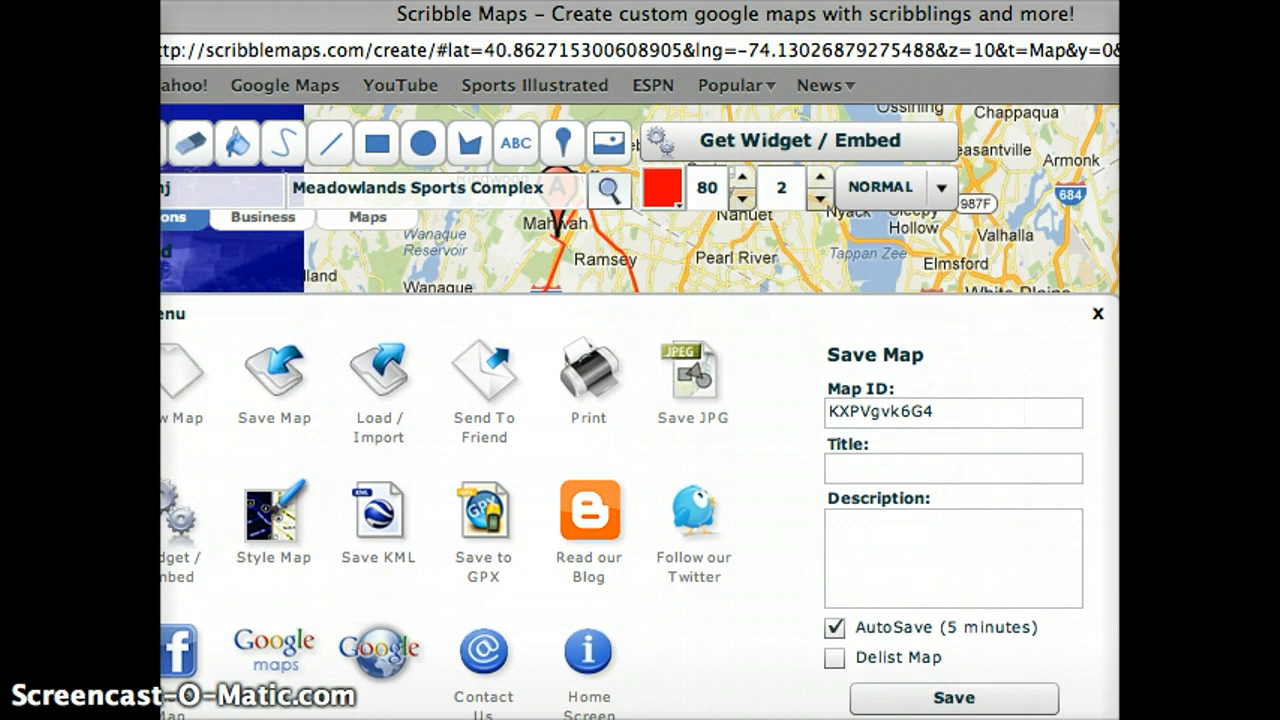
left_click(943, 463)
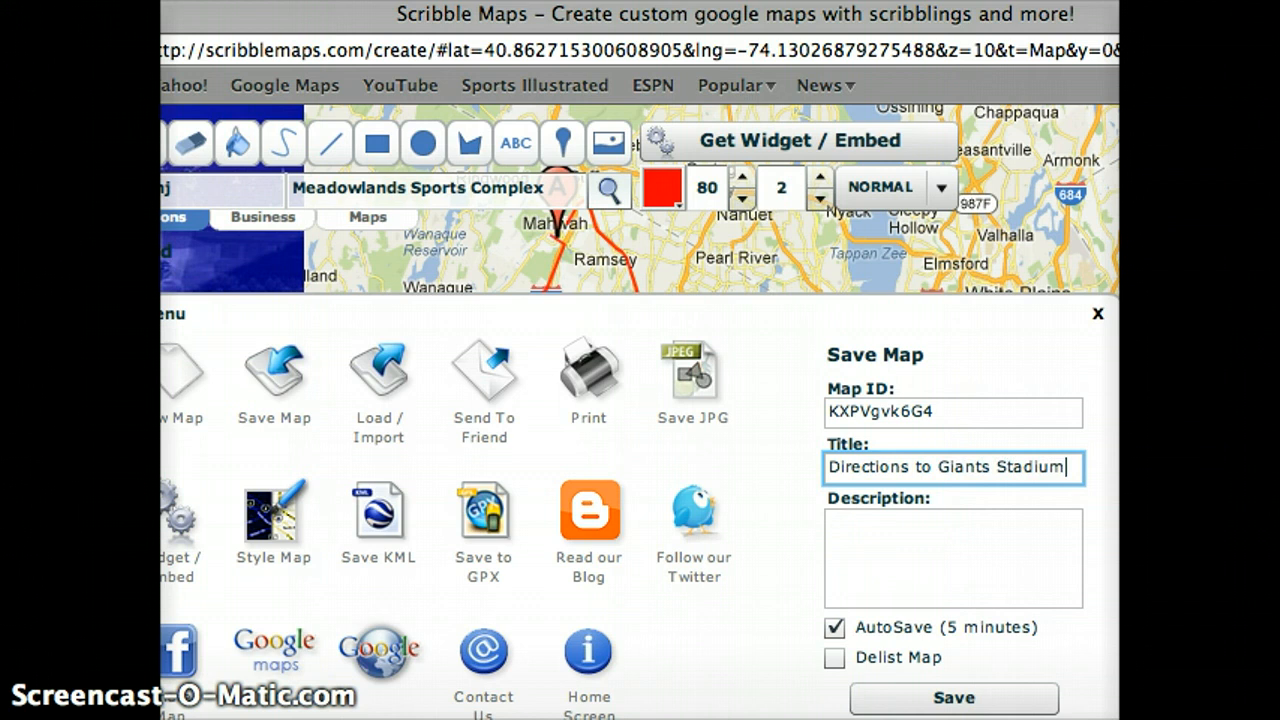
left_click(929, 531)
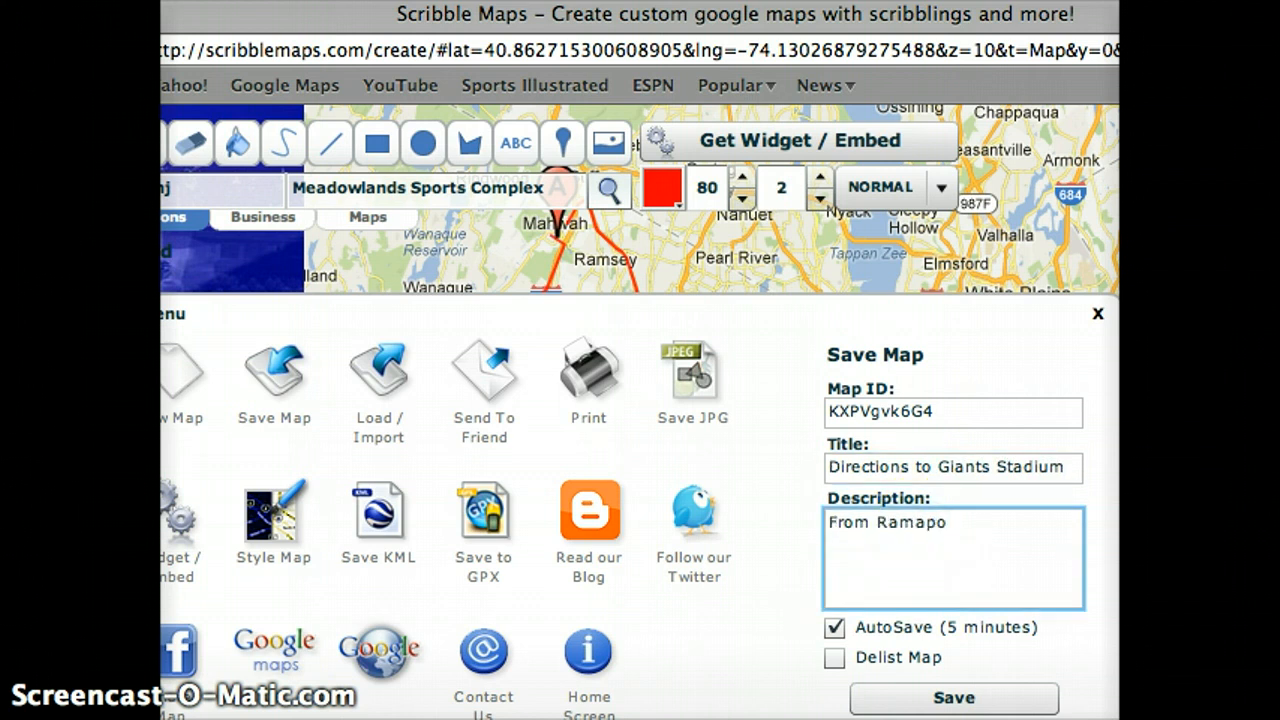
type("From Ramapo college")
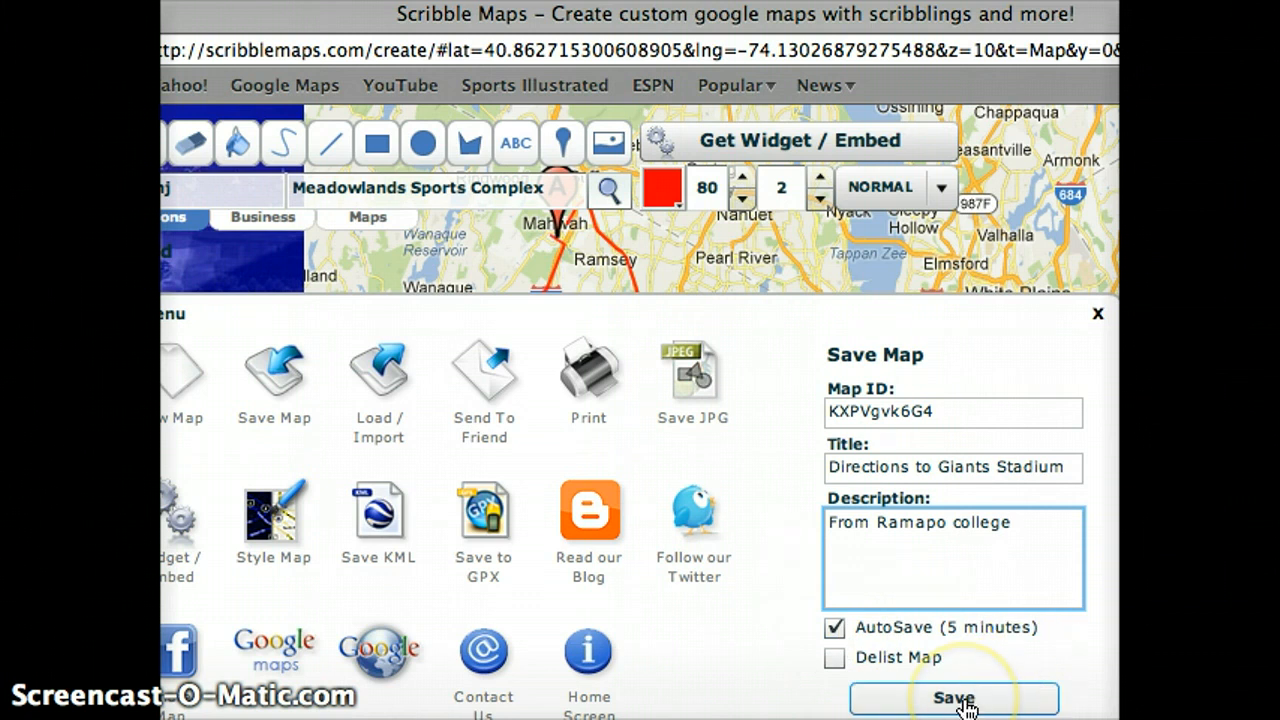
left_click(955, 698)
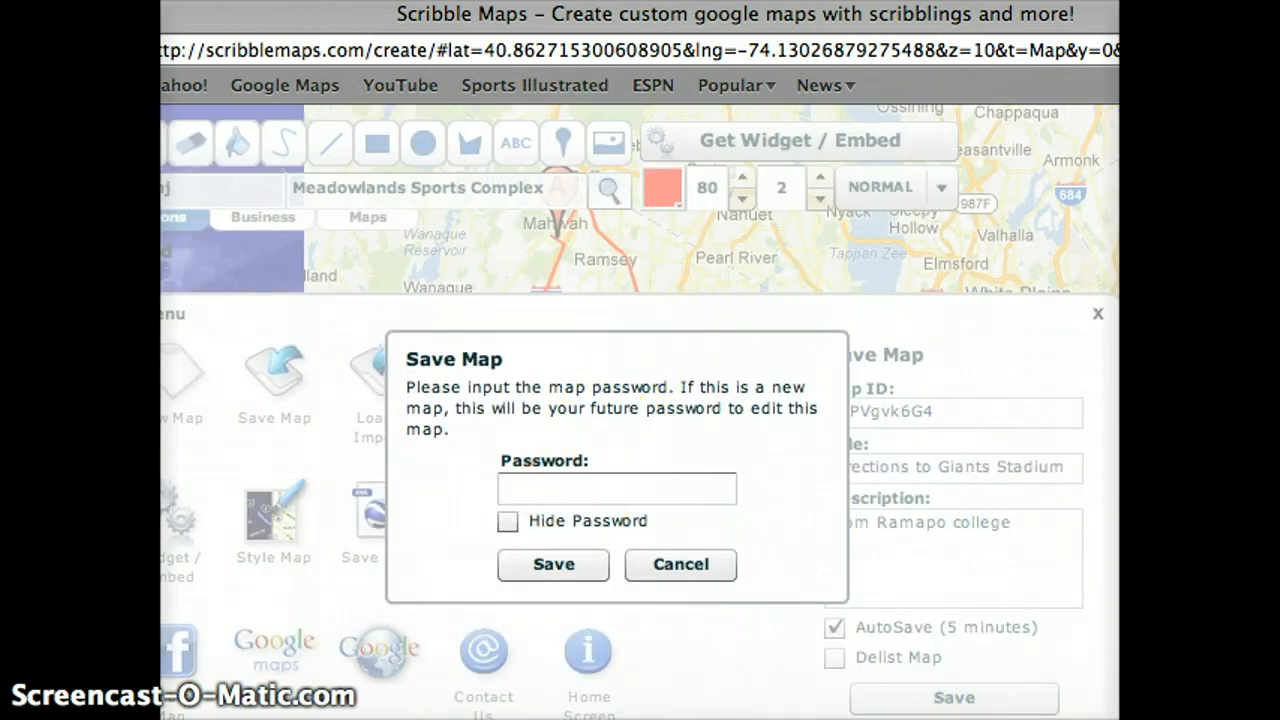
Enter the map password, save the map, and close the saved-map information to return to the map.
left_click(625, 487)
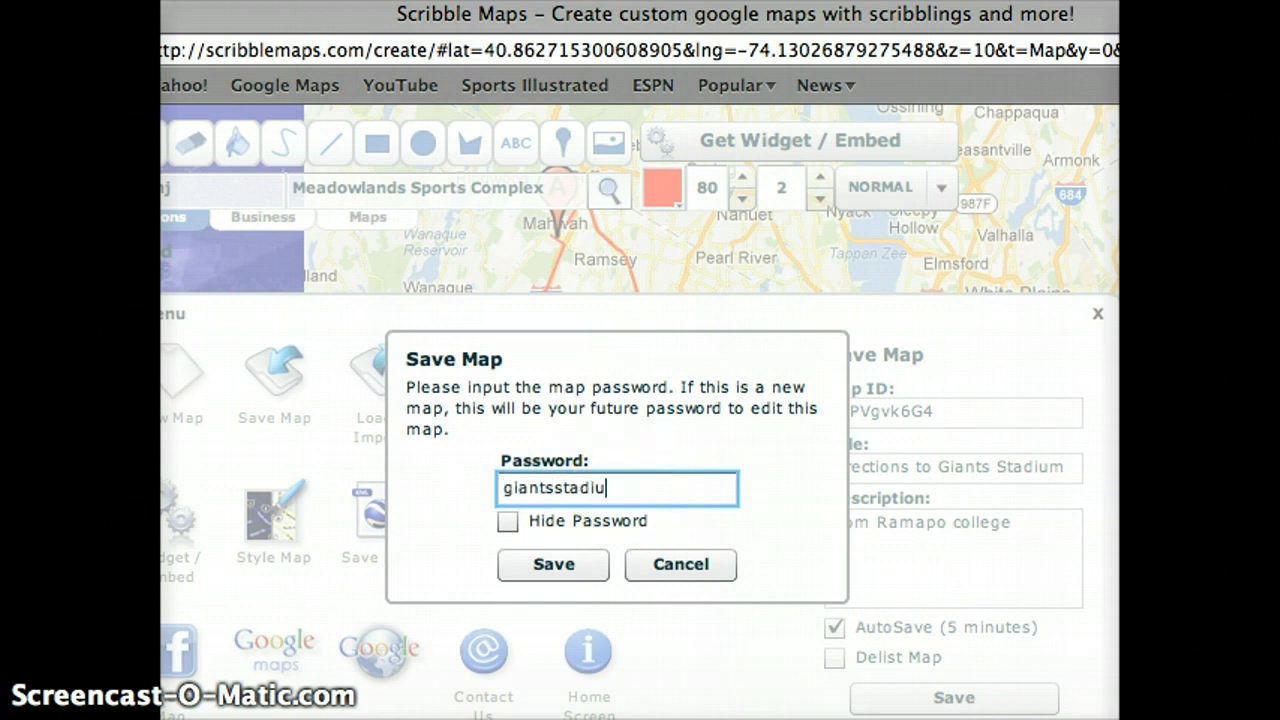
left_click(585, 568)
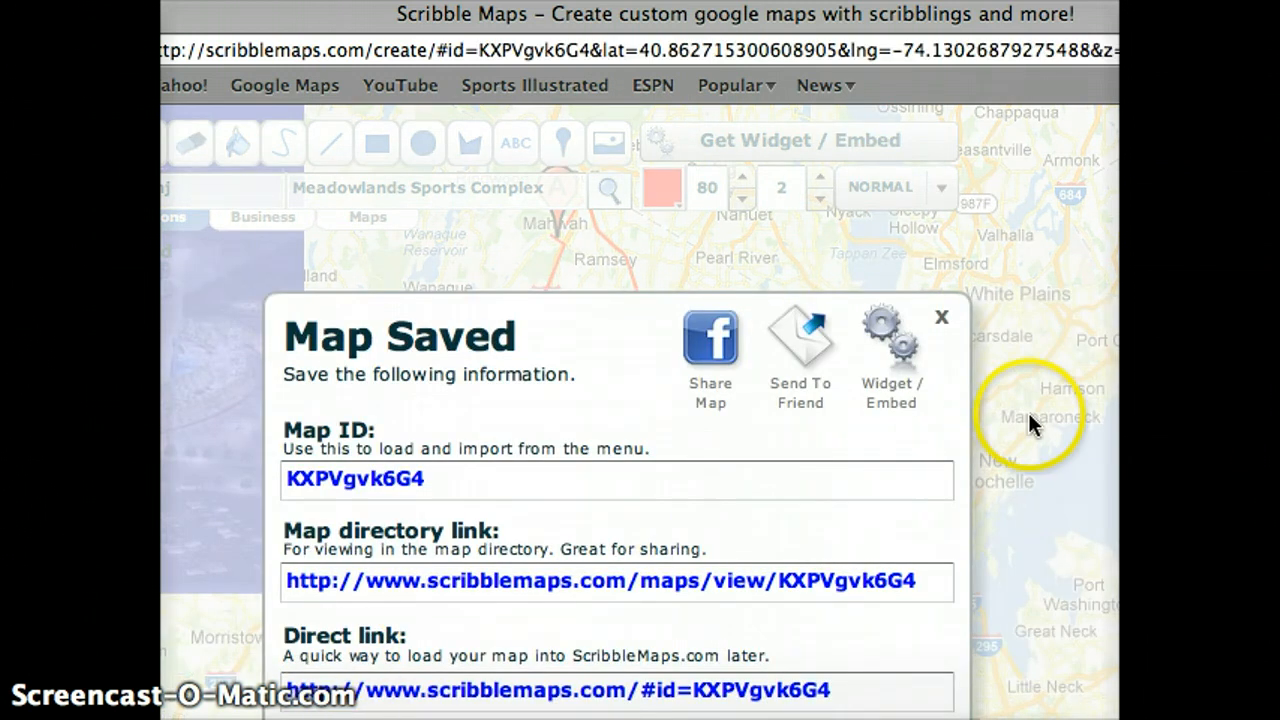
left_click(941, 320)
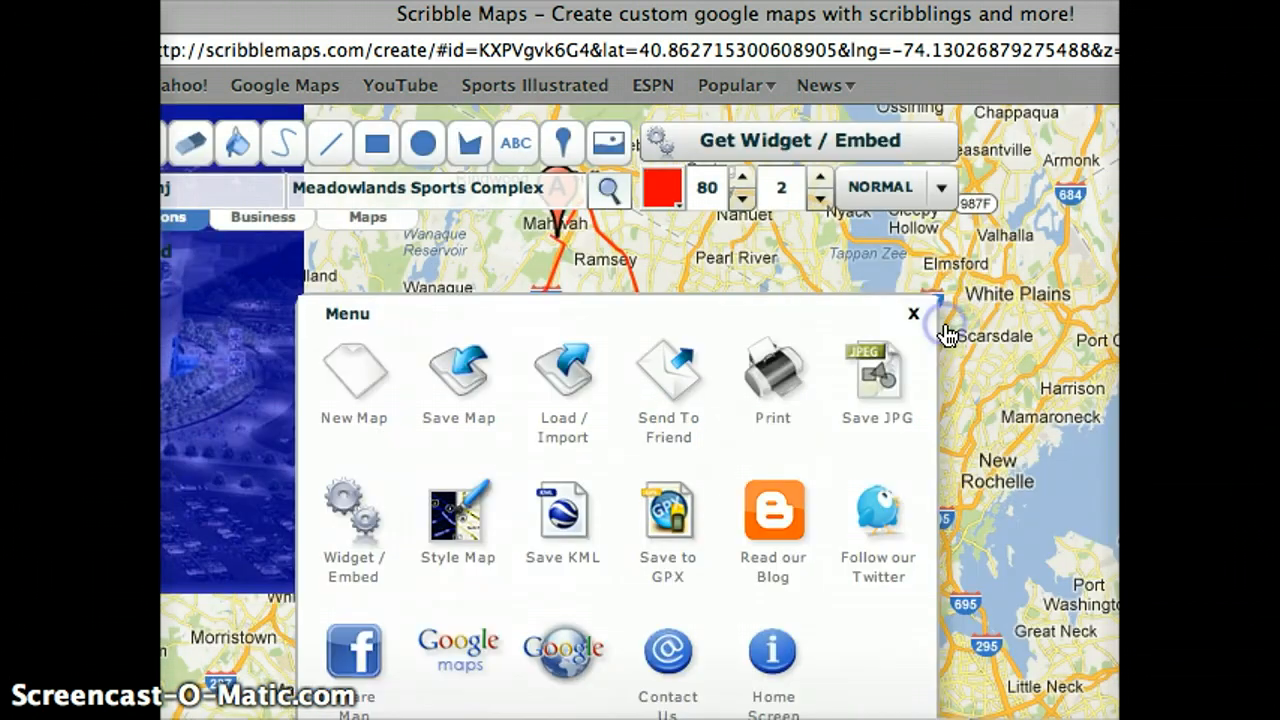
left_click(913, 320)
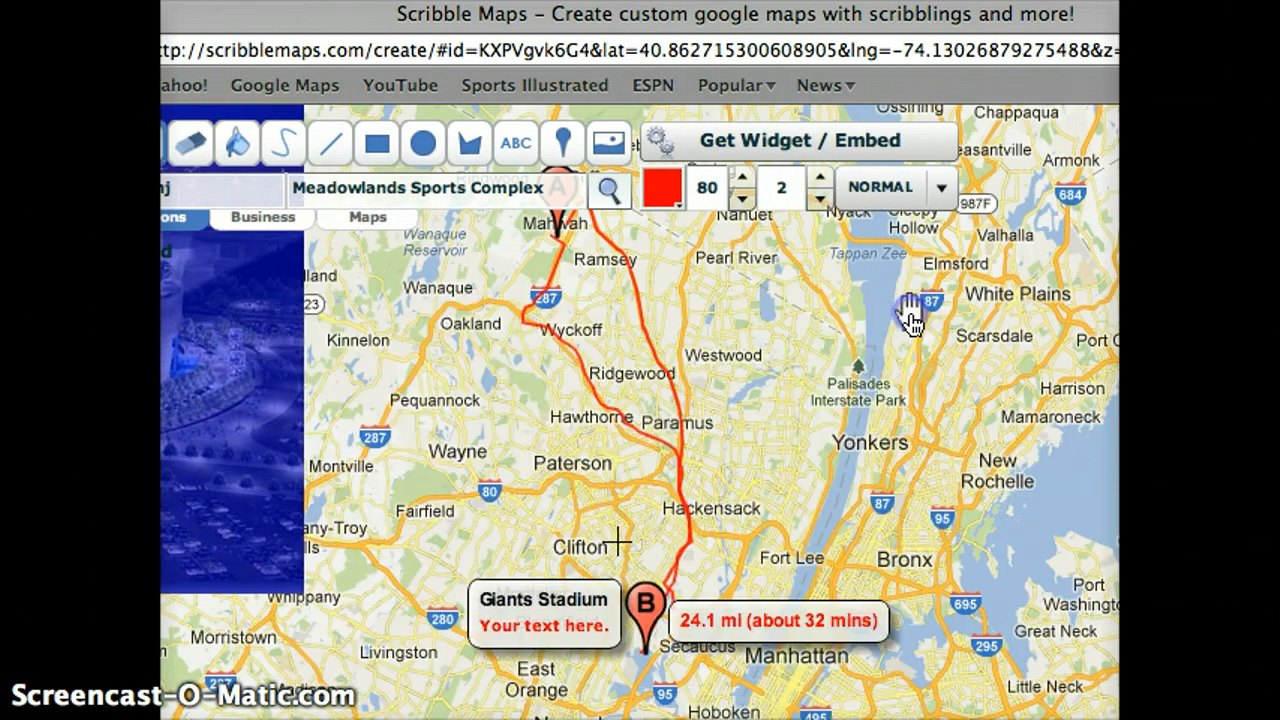